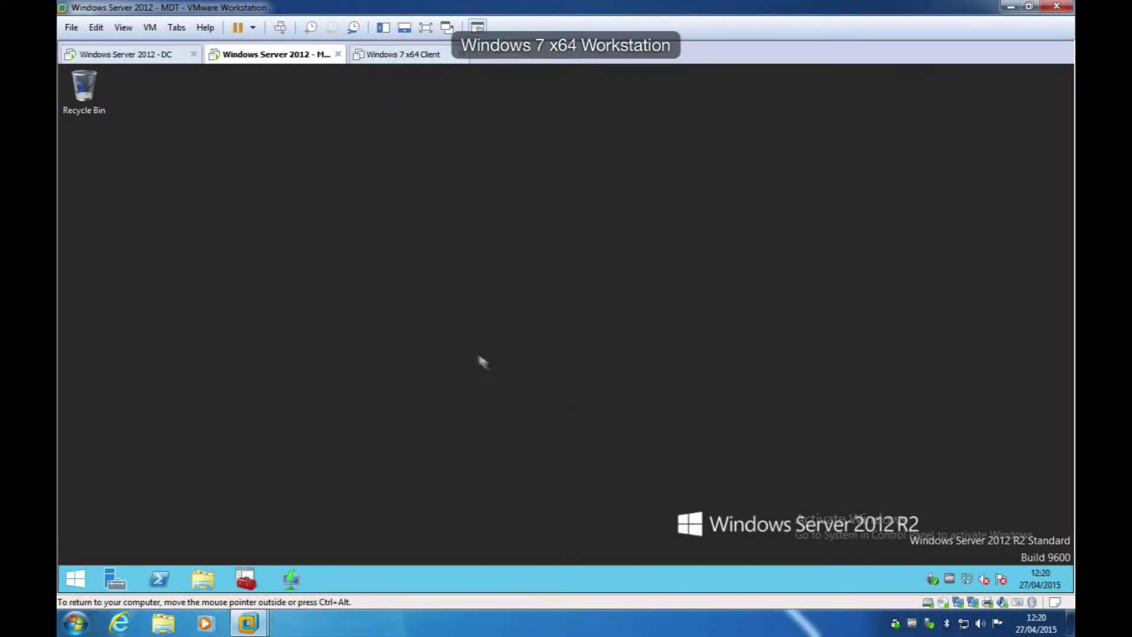
Step: Launch the Windows Deployment Services console from the Server 2012 MDT VM's taskbar
left_click(289, 581)
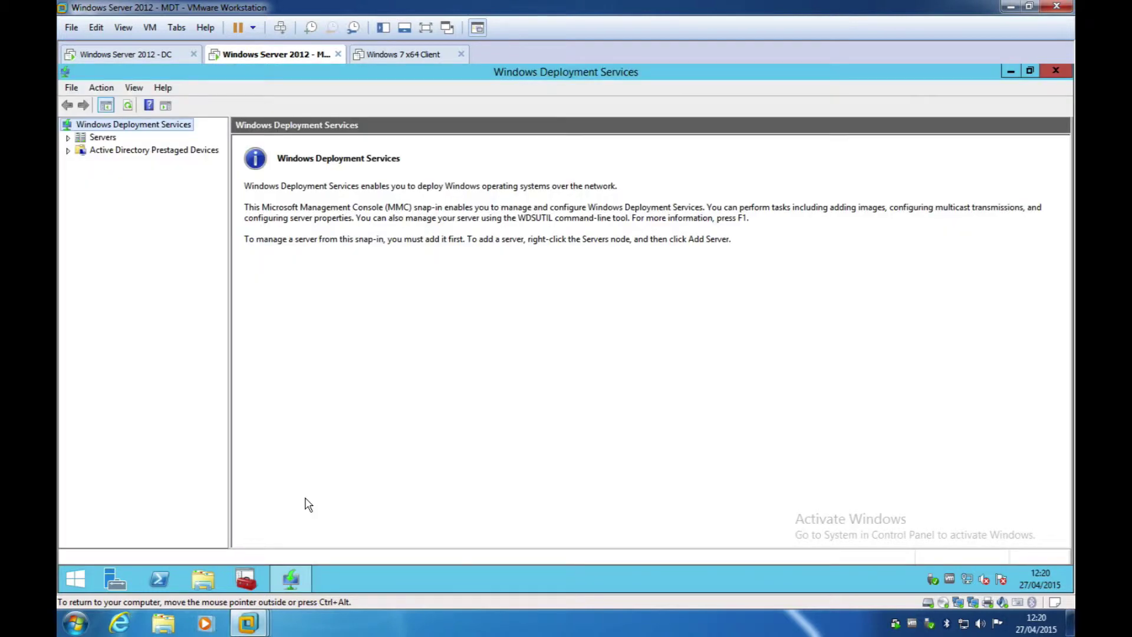
Step: Review the x86 and x64 Lite Touch boot images under MDT.pretendco.test, then close WDS
left_click(67, 137)
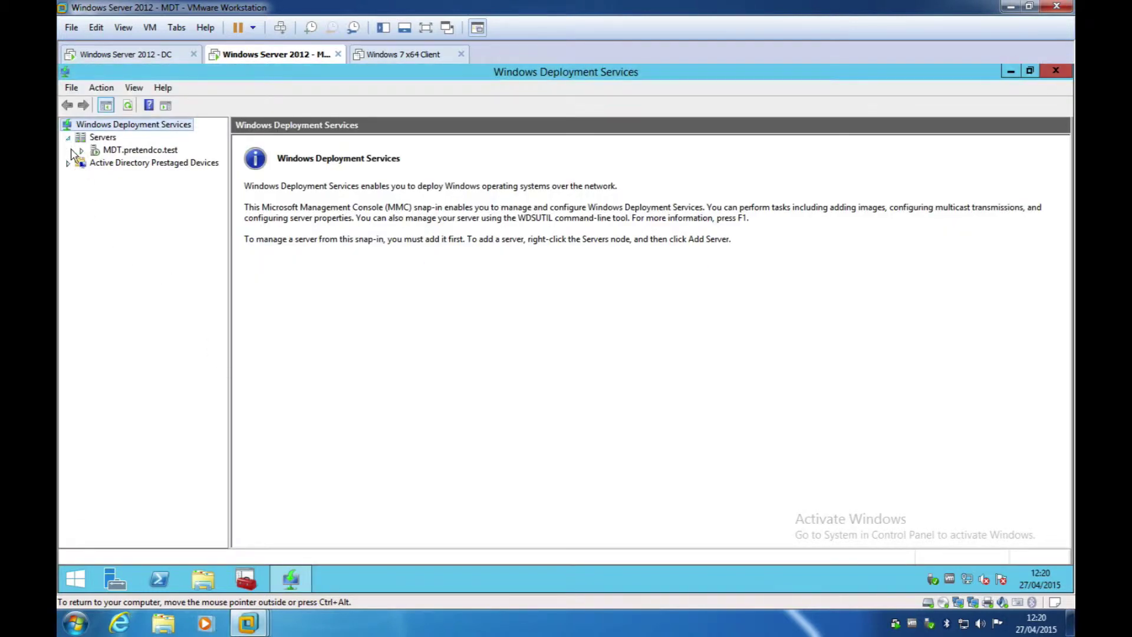
left_click(82, 151)
left_click(134, 176)
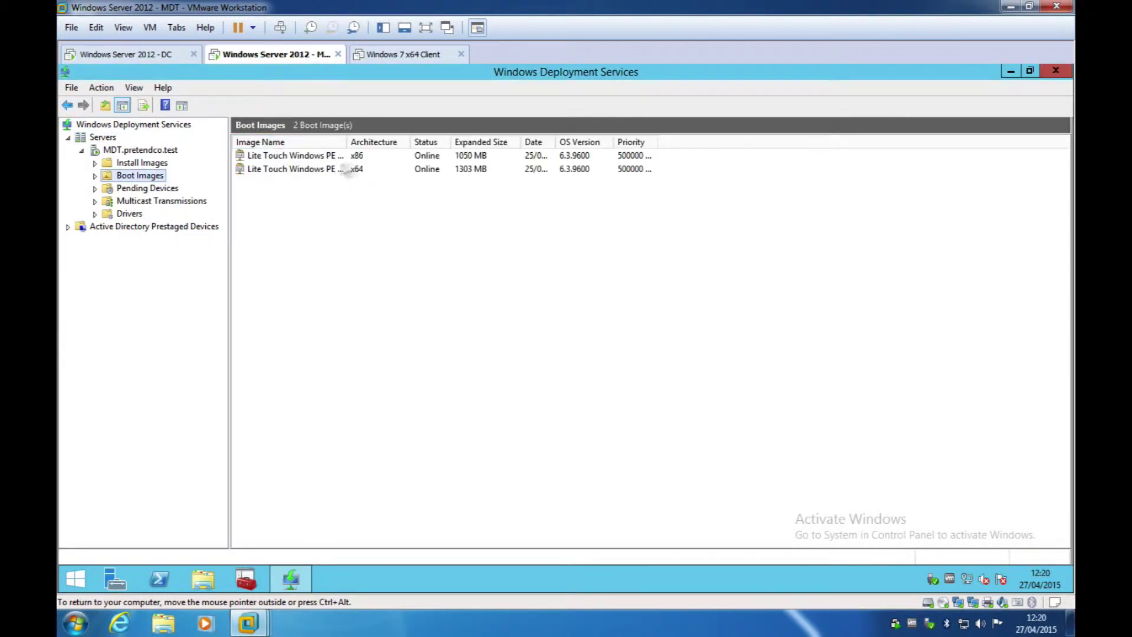
left_click(1056, 71)
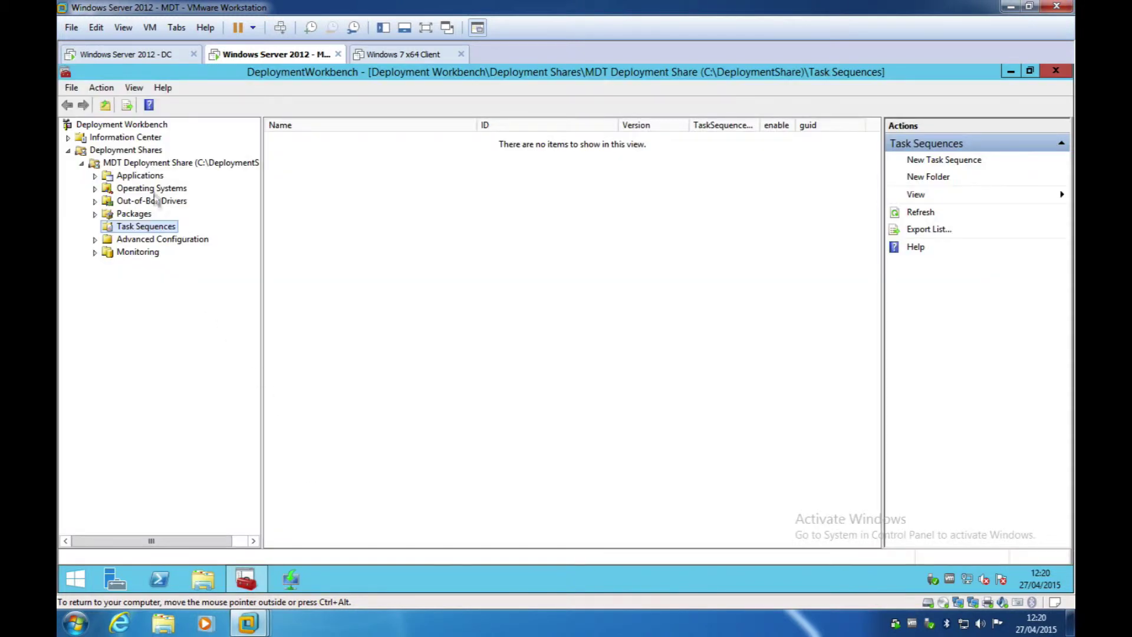
Step: Start a new task sequence with ID 001 and name 'Win 7 x64'
left_click(151, 188)
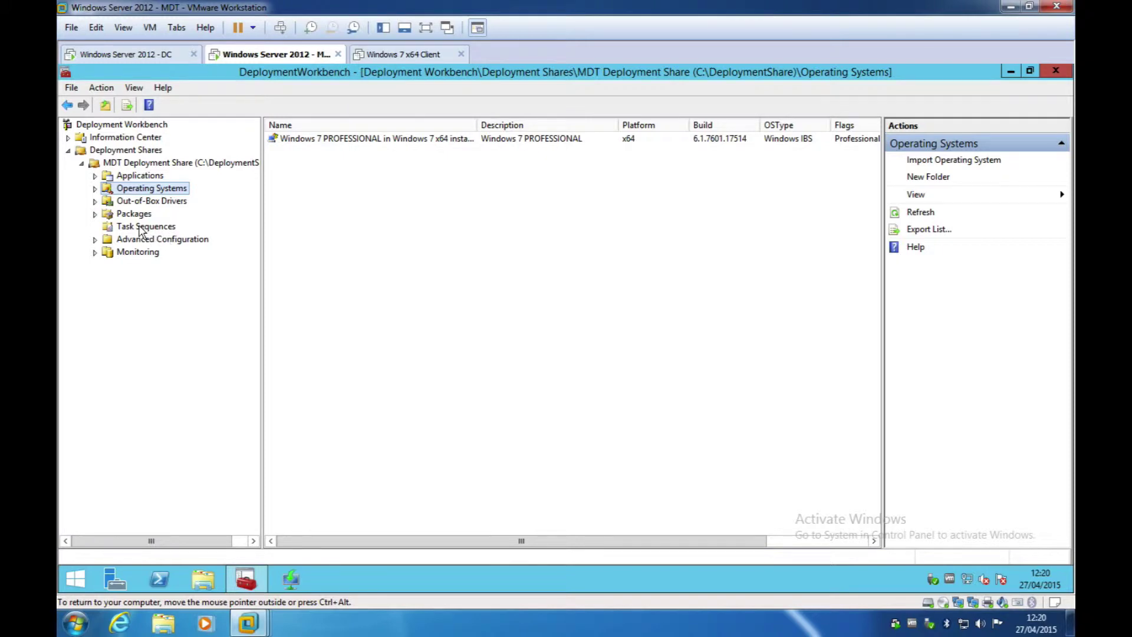
left_click(148, 230)
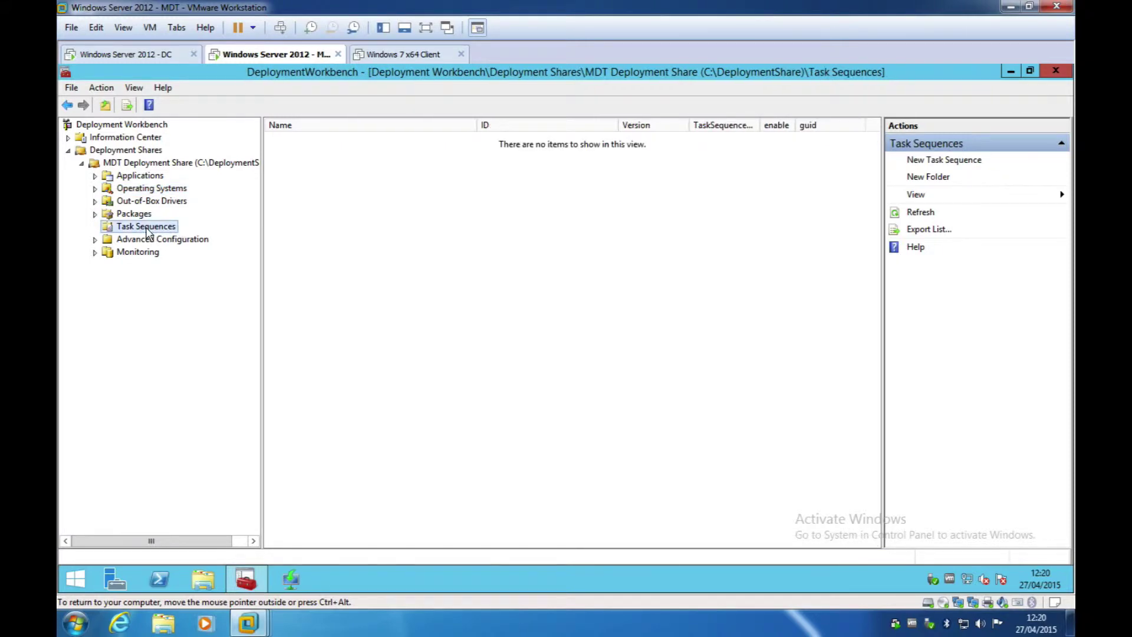
right_click(148, 233)
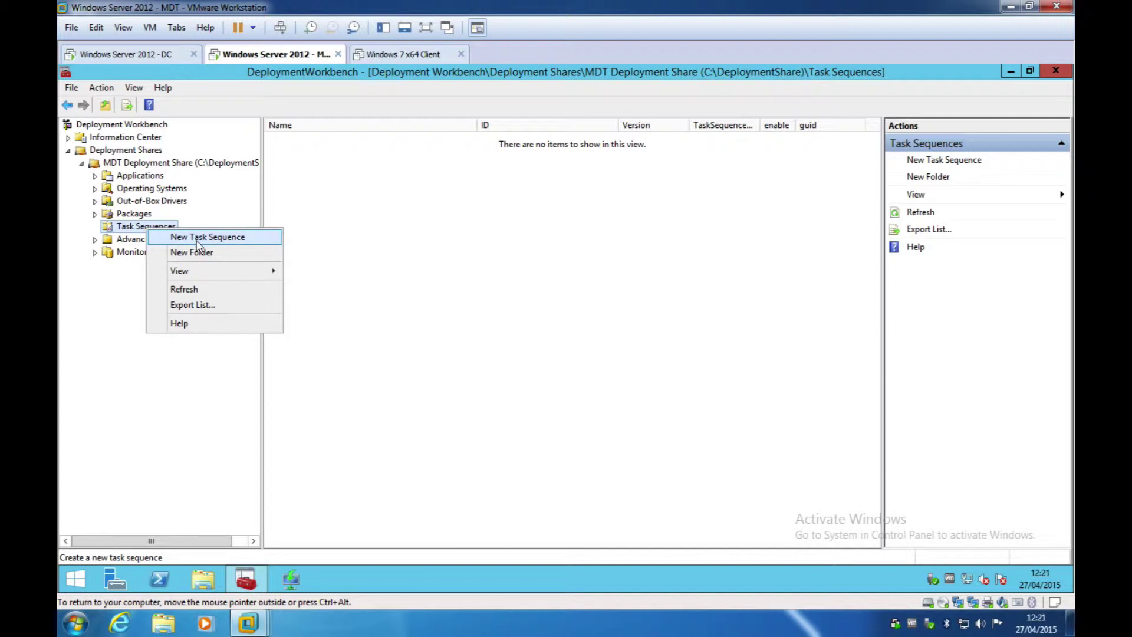
left_click(199, 239)
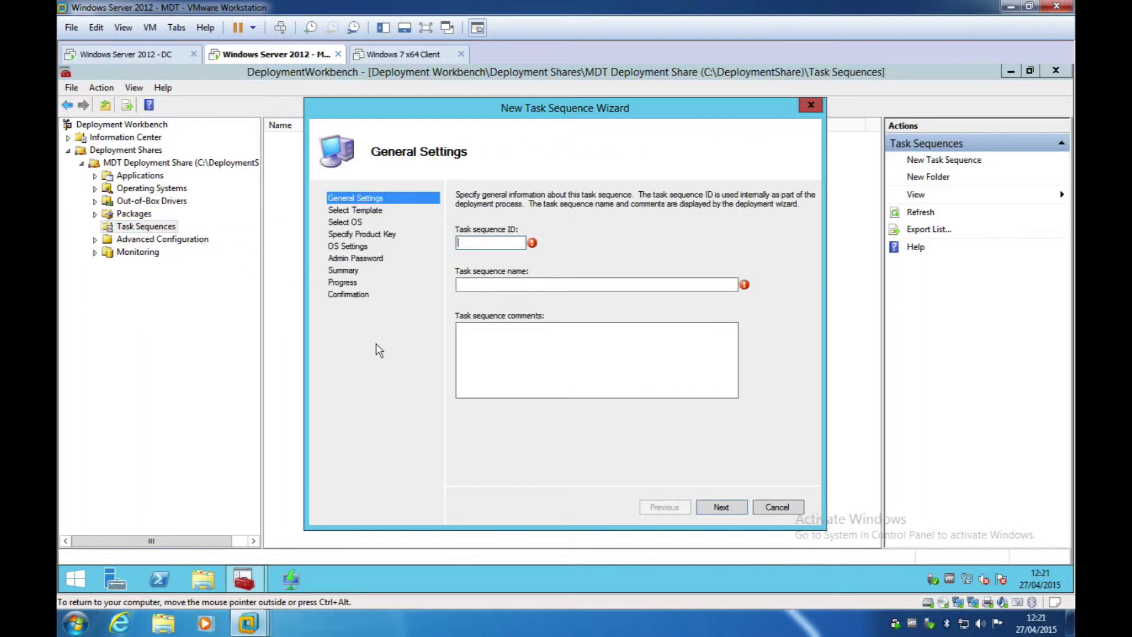
type("001")
left_click(506, 286)
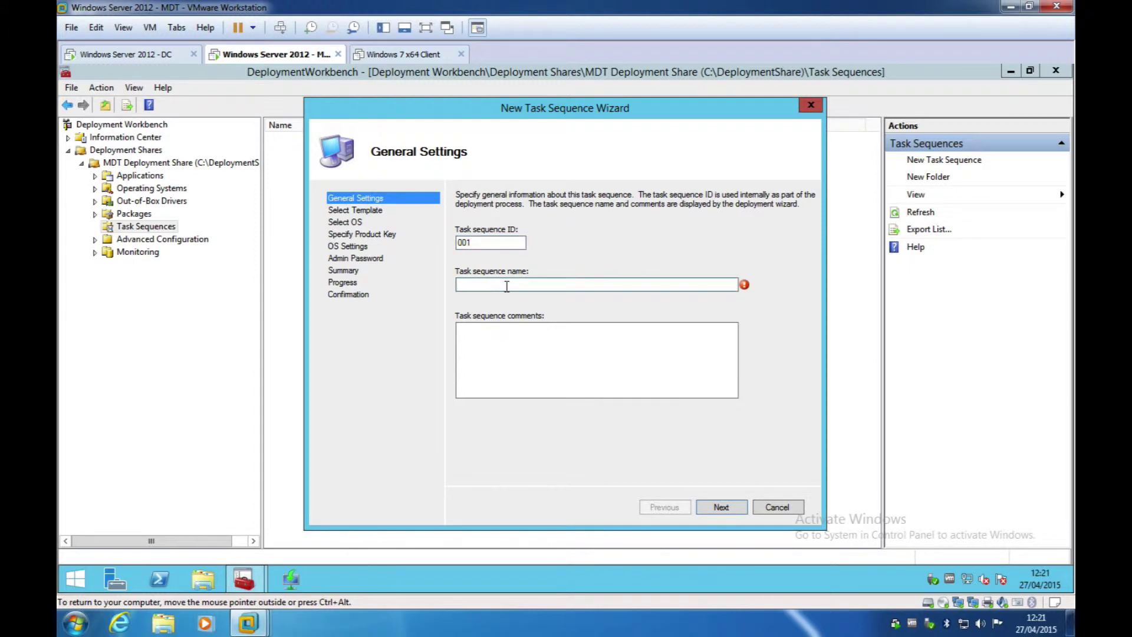
type("Win 7x")
type("^")
type("4")
left_click(718, 507)
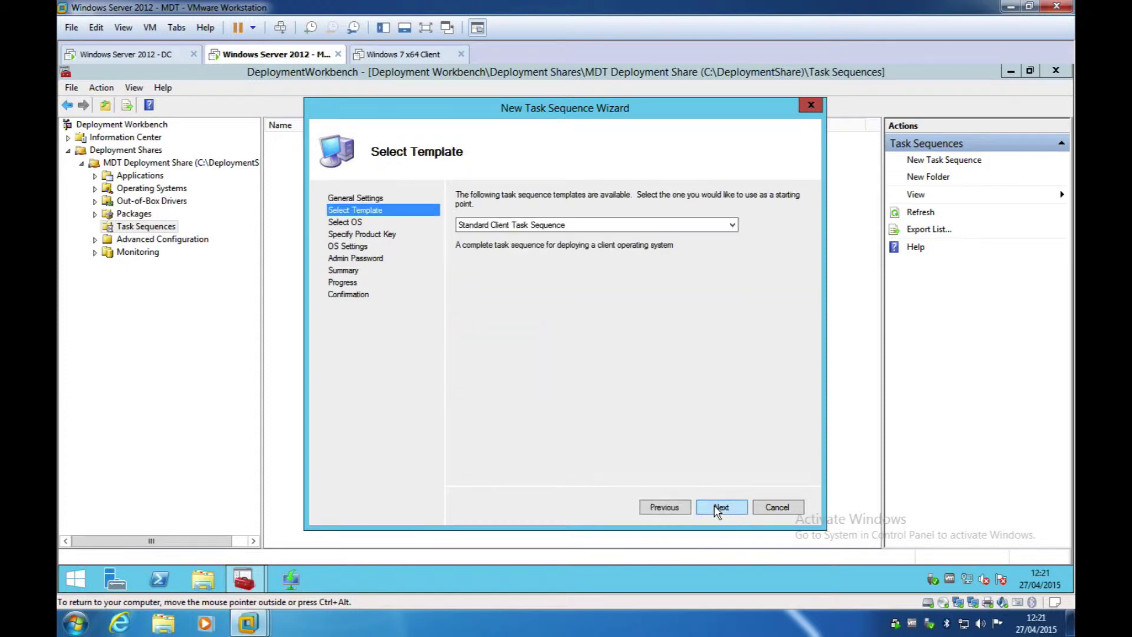
Step: Use the Standard Client template with the Windows 7 PROFESSIONAL x64 image and no product key
left_click(530, 227)
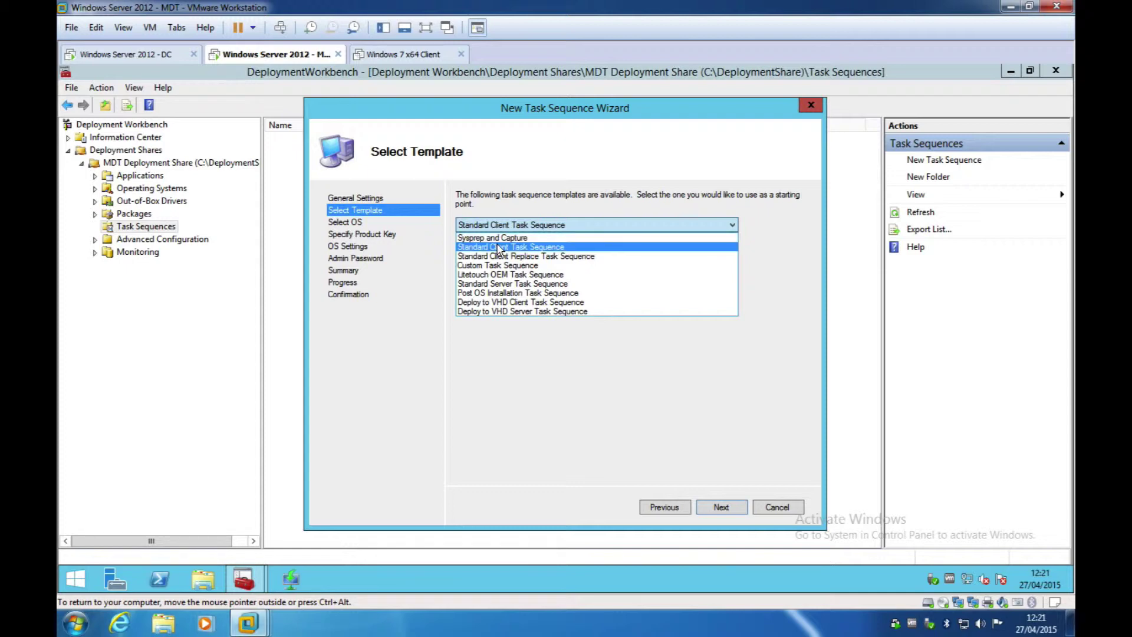
left_click(499, 247)
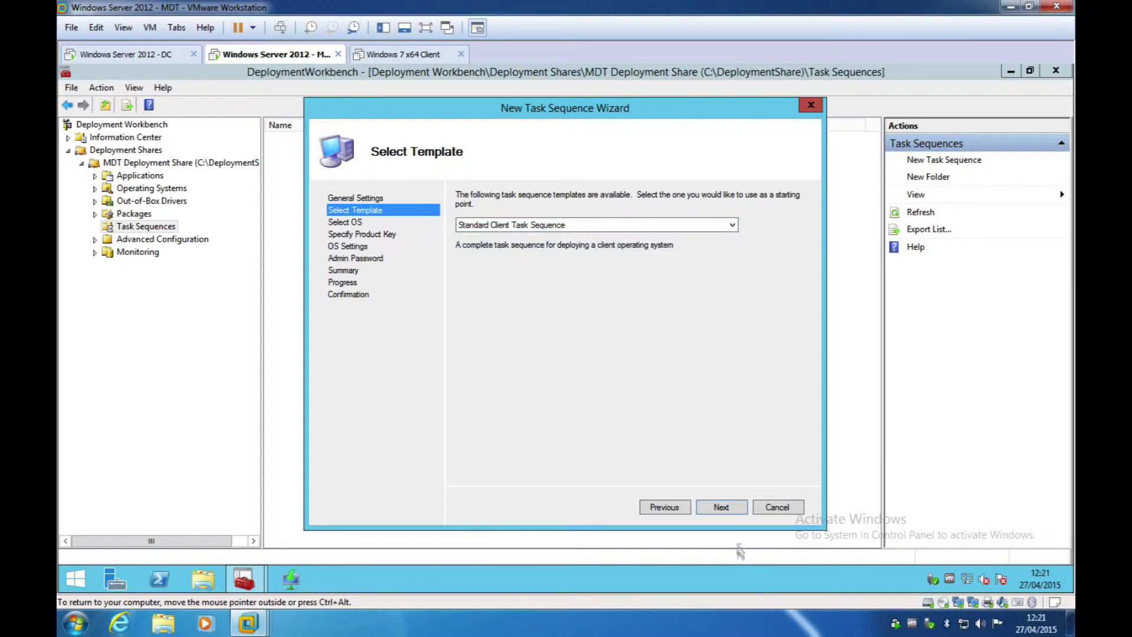
left_click(721, 511)
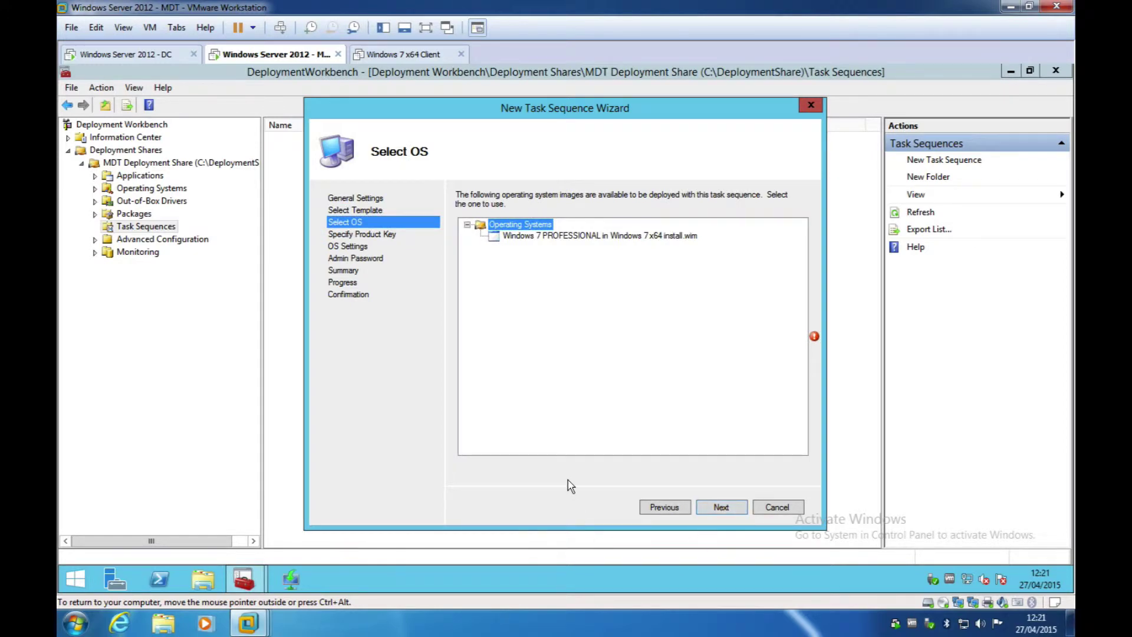
left_click(612, 239)
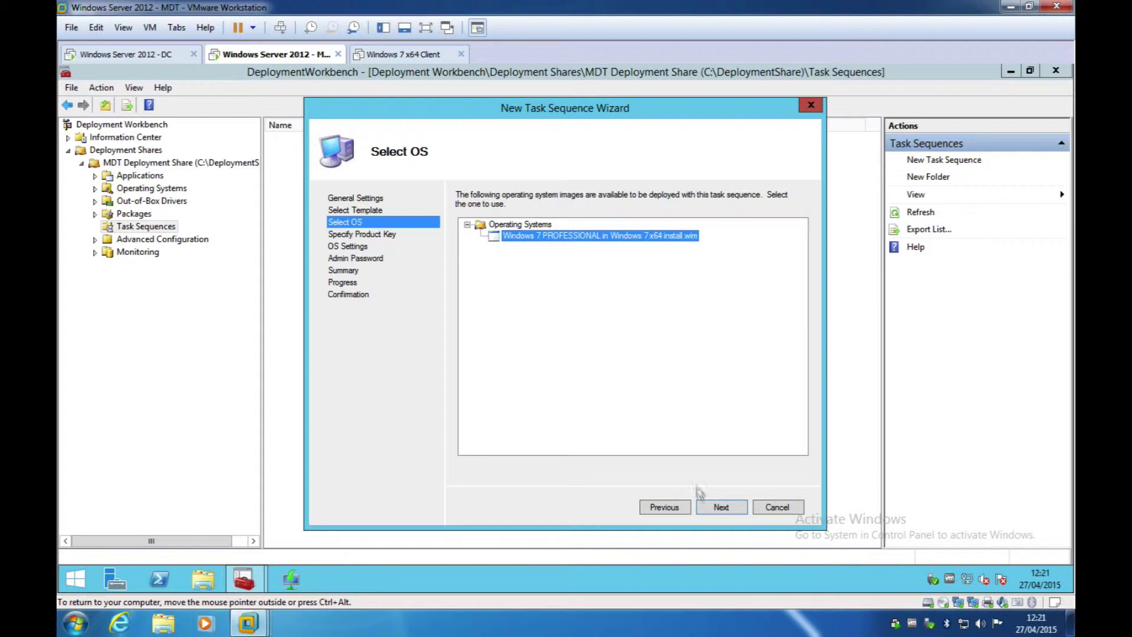
left_click(723, 508)
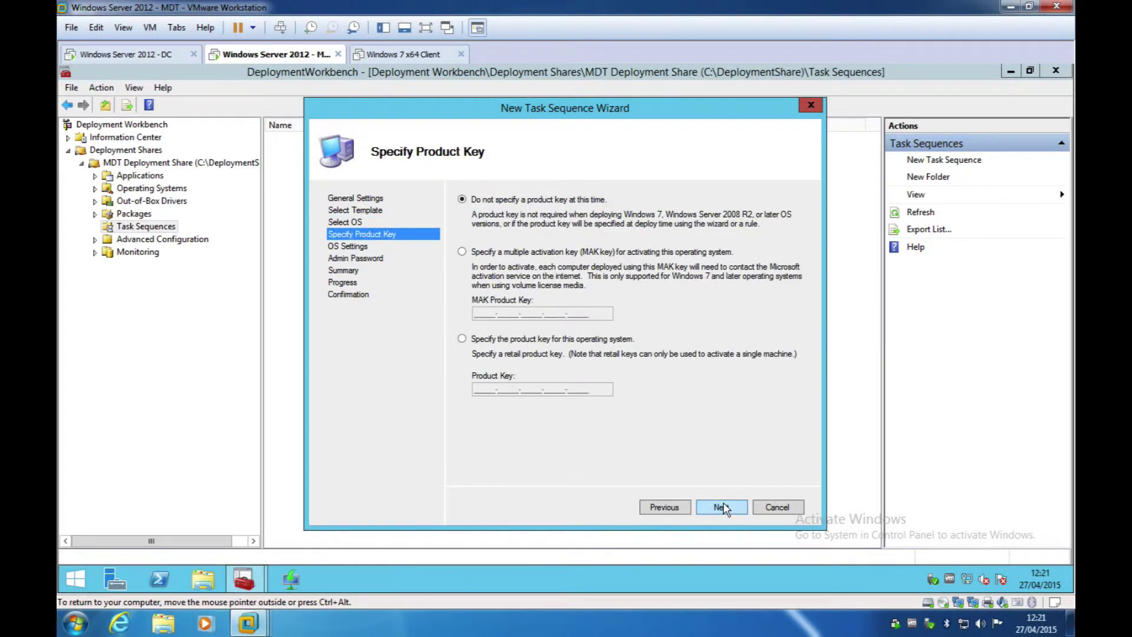
left_click(723, 507)
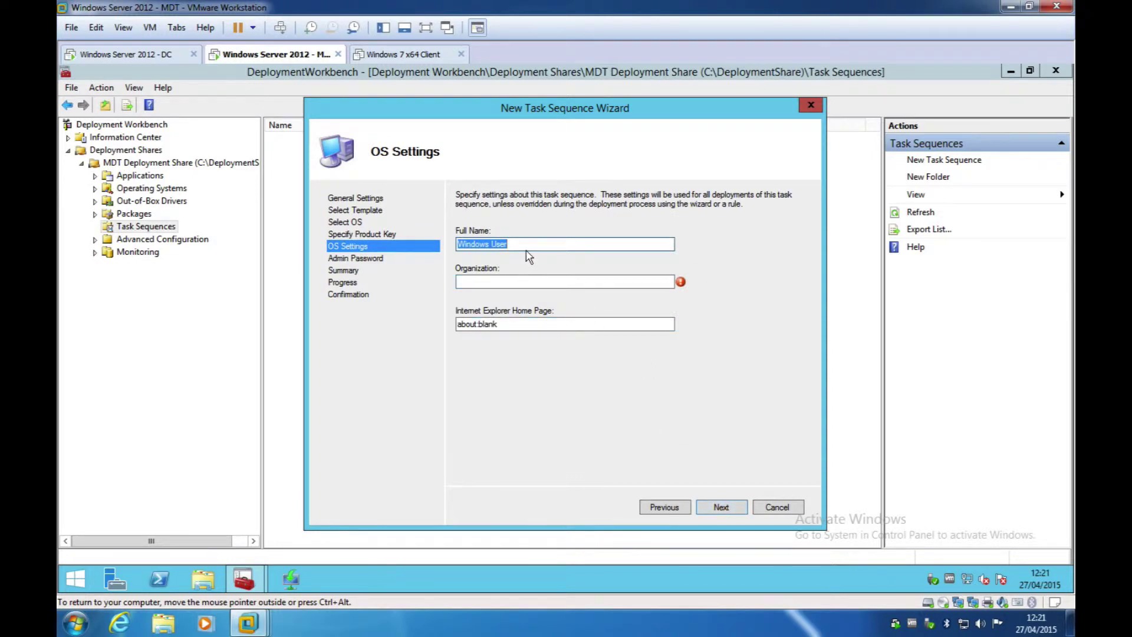
left_click(477, 282)
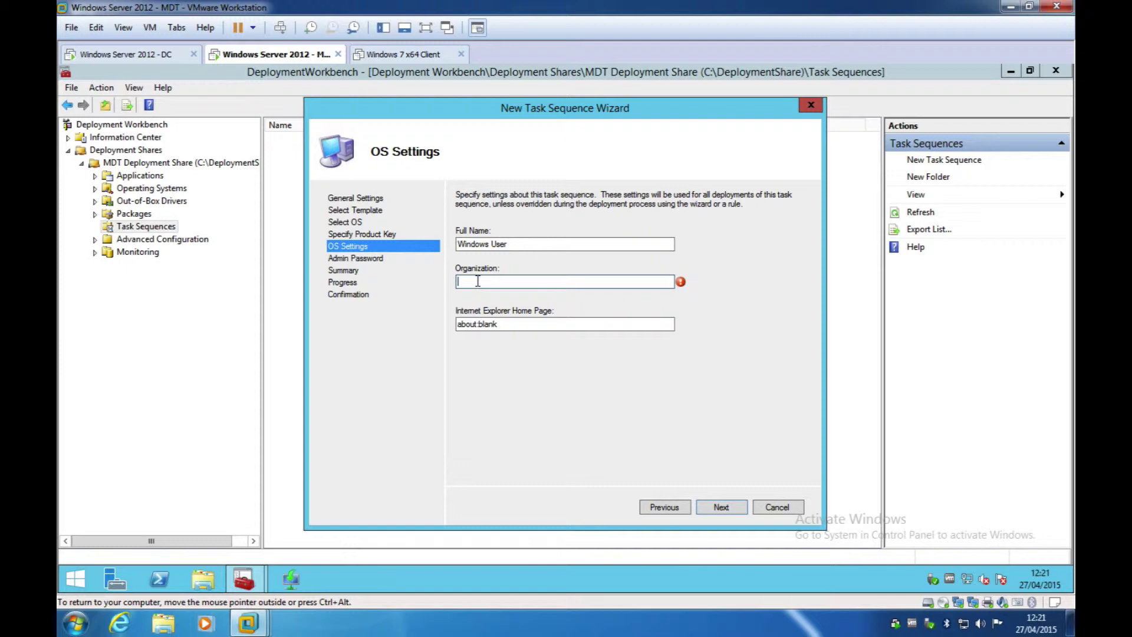
type("Pretendco")
left_click(494, 325)
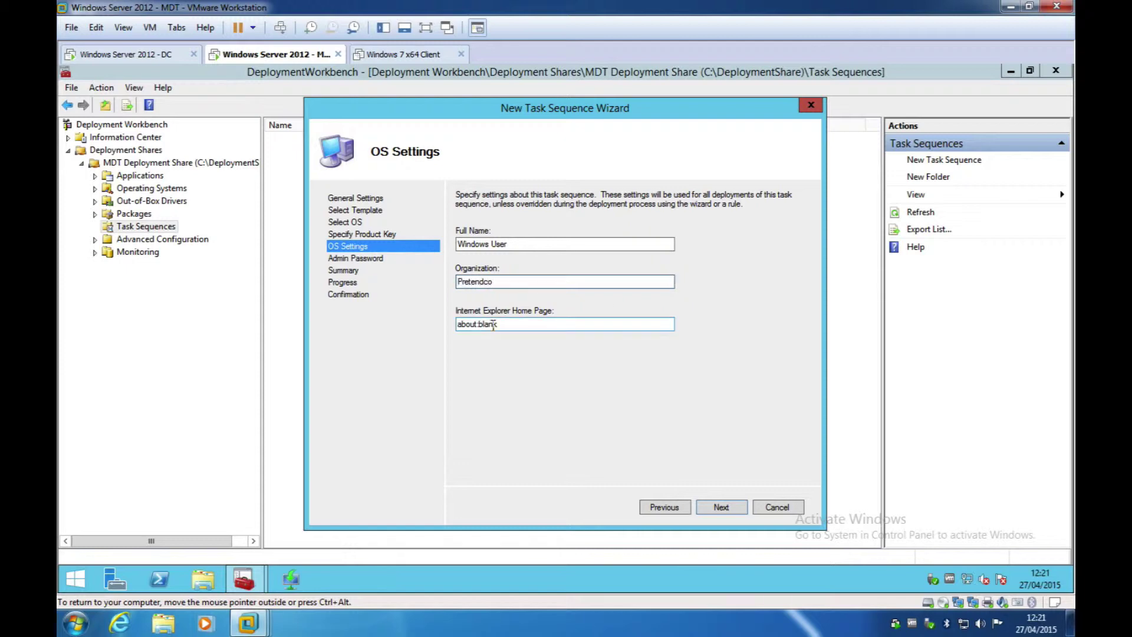
left_click_drag(493, 324, 430, 333)
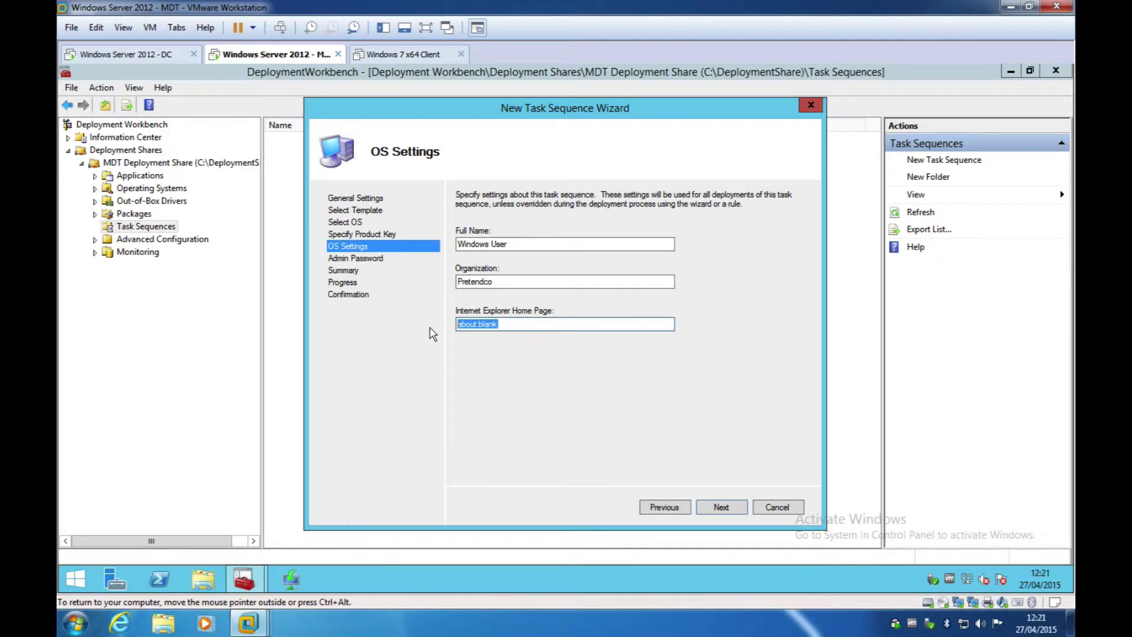
type("www.mactasia.co.uk")
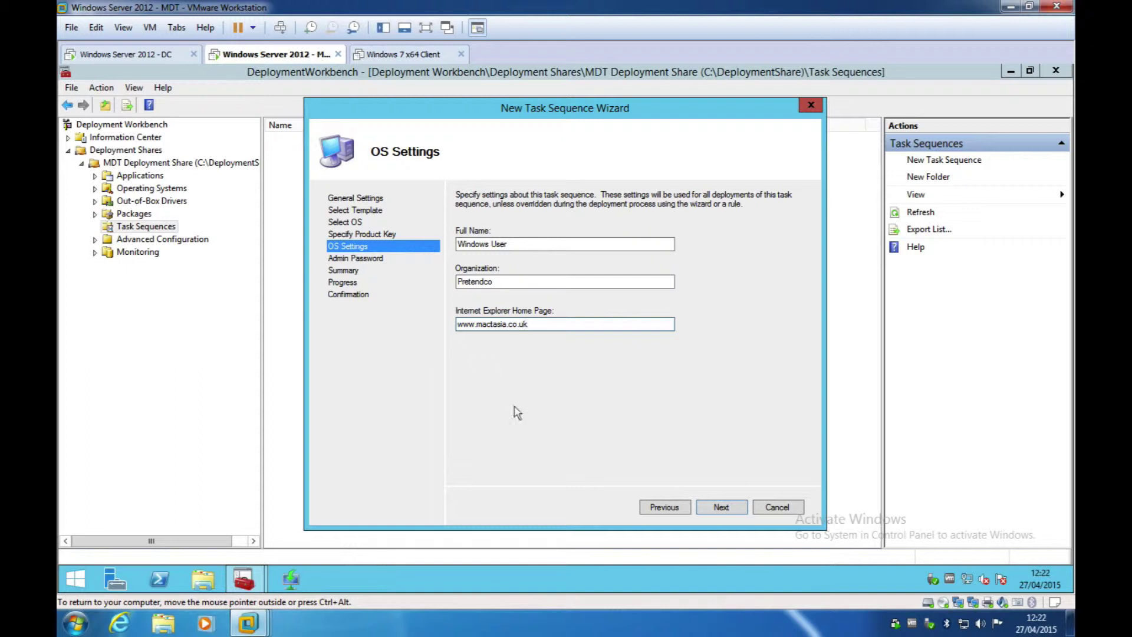
left_click(723, 508)
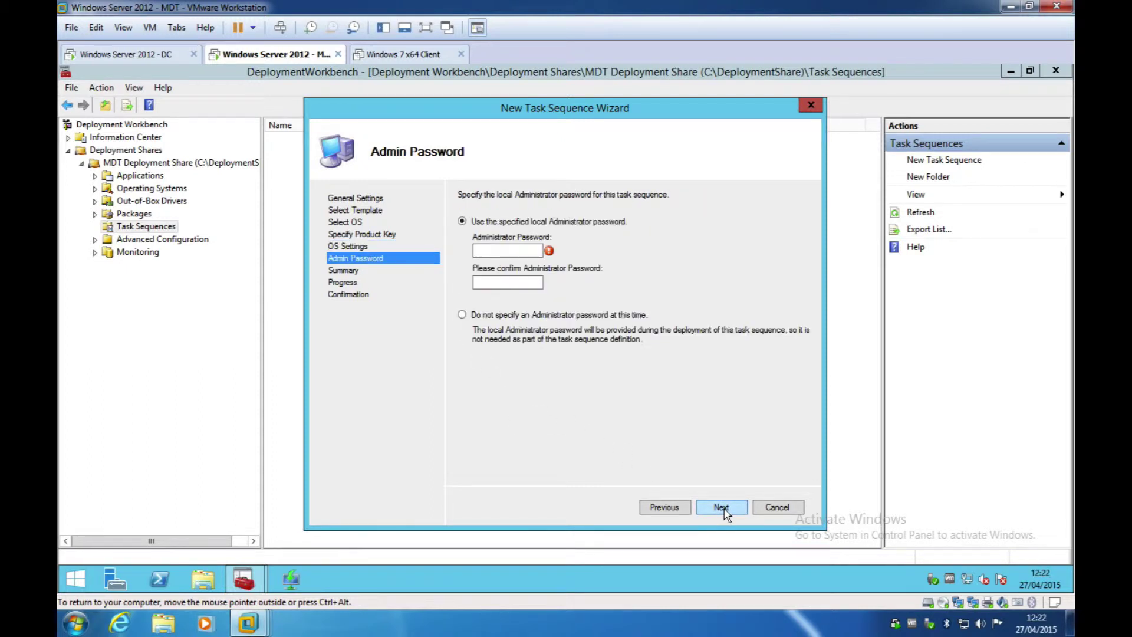
Step: Enter and confirm the Administrator password, then finish creating the Win 7 x64 task sequence
left_click(497, 249)
type("password1")
key("Tab")
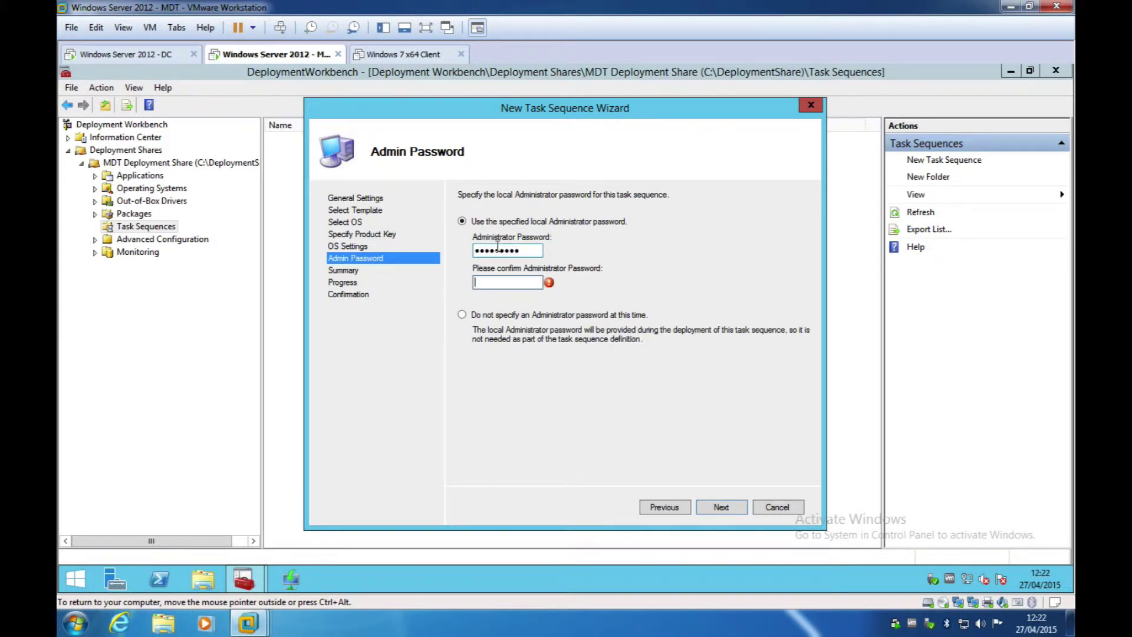
type("password1")
left_click(731, 510)
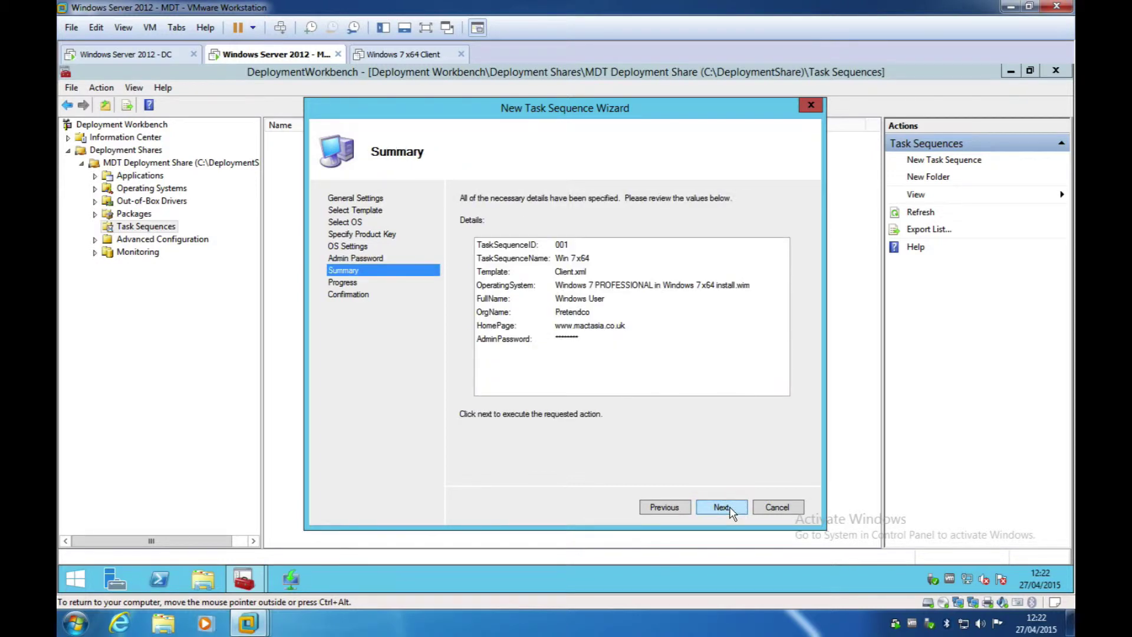
left_click(730, 508)
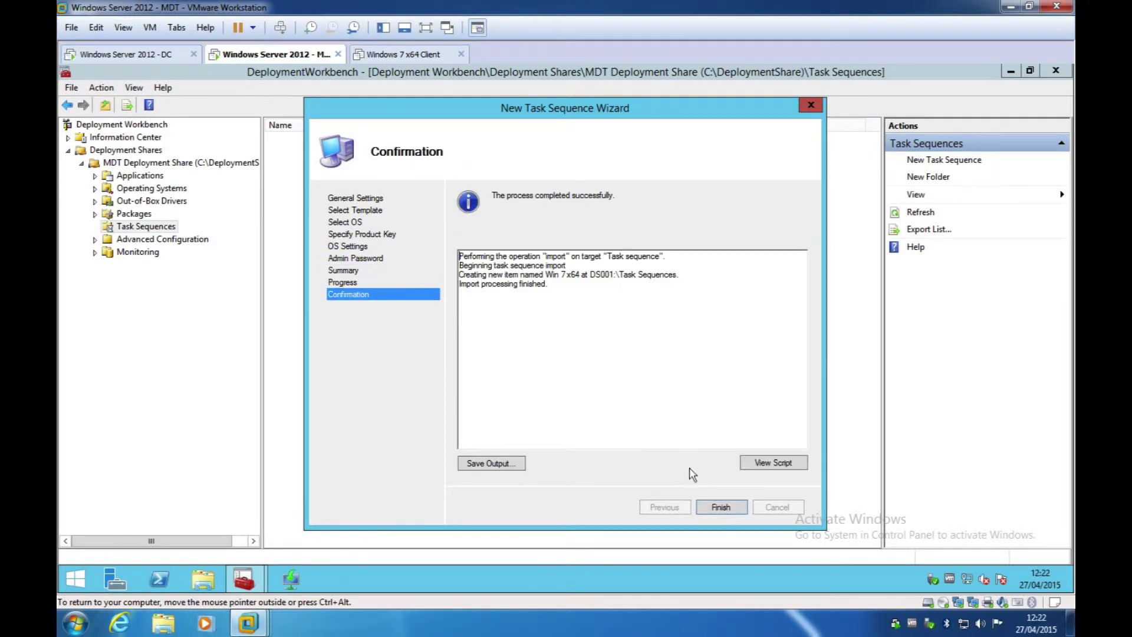
left_click(717, 511)
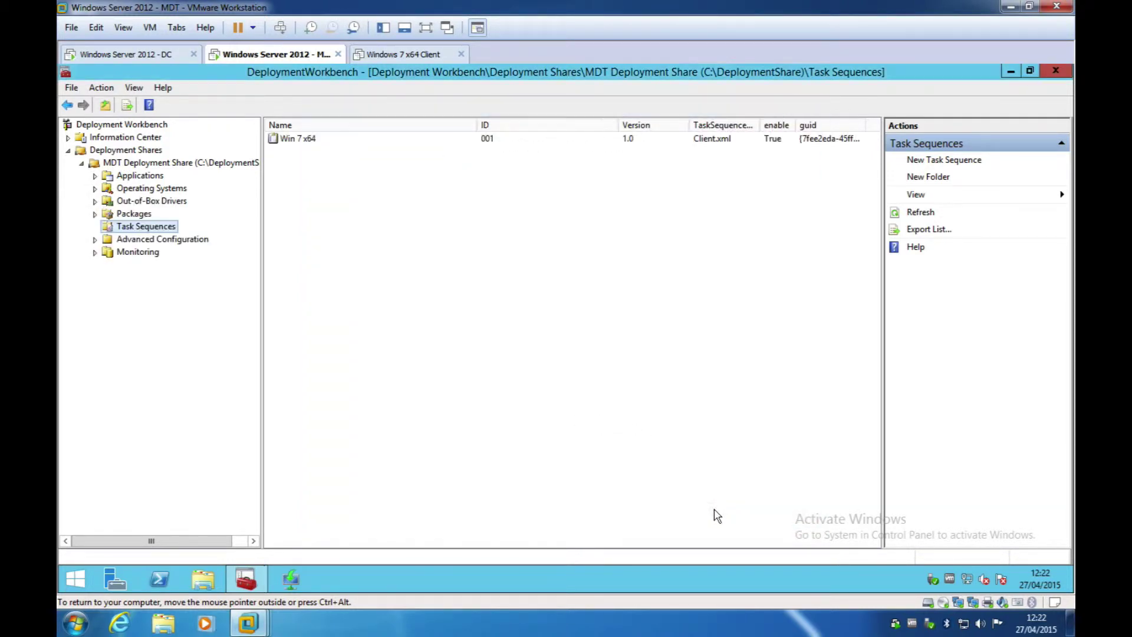
left_click(129, 165)
Step: Update the MDT Deployment Share with default options, then power on the Windows 7 x64 Client VM
right_click(177, 166)
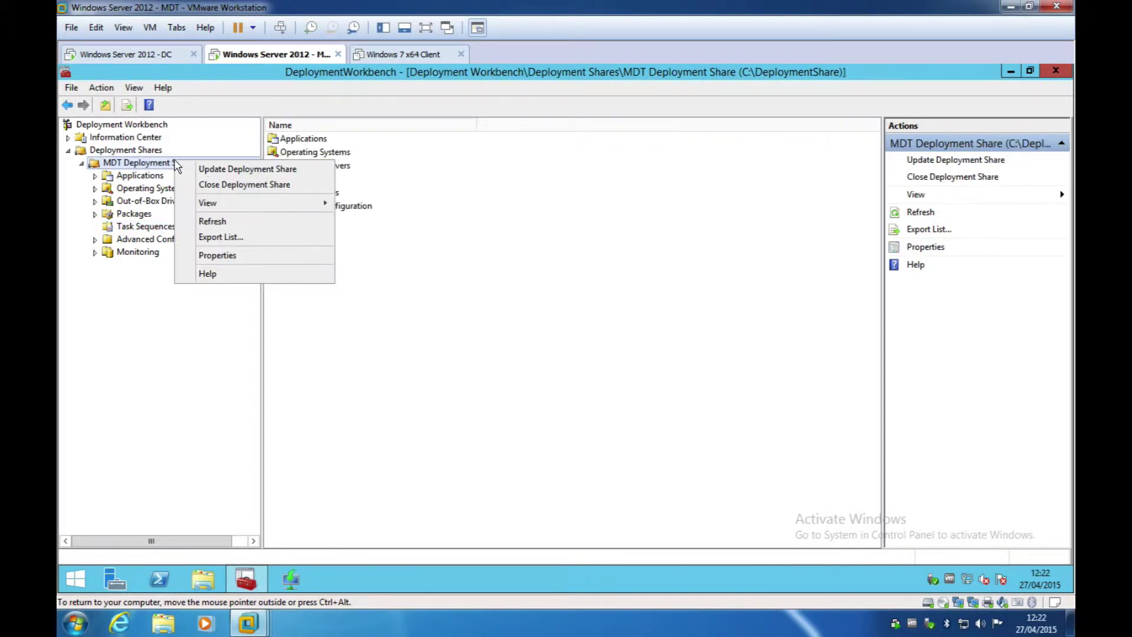
left_click(207, 171)
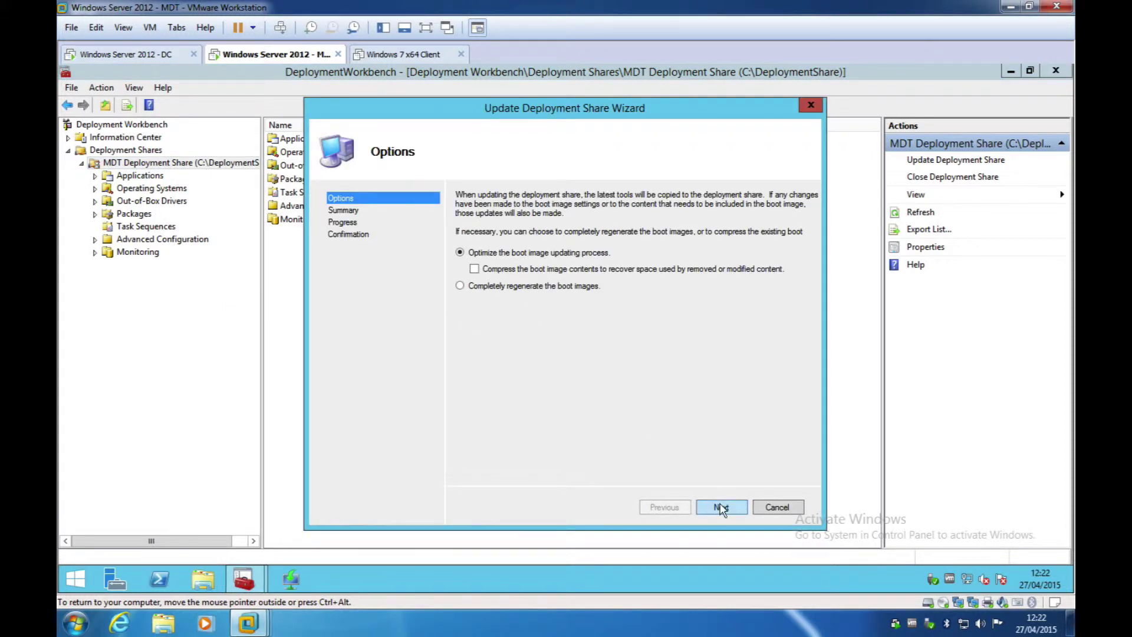
left_click(721, 508)
left_click(720, 507)
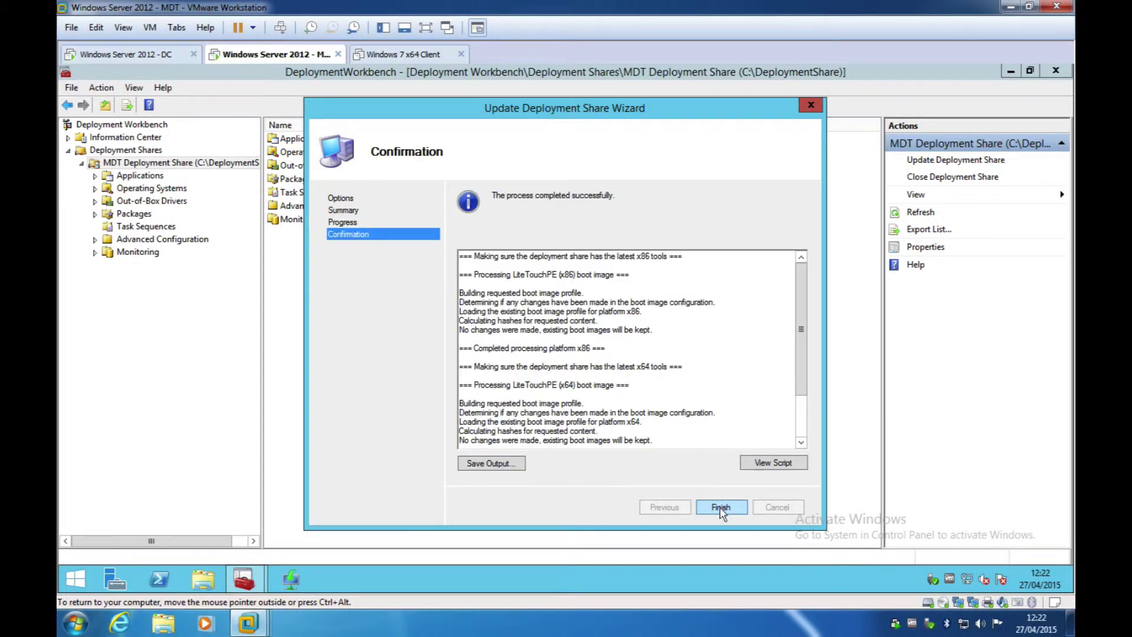
left_click(721, 507)
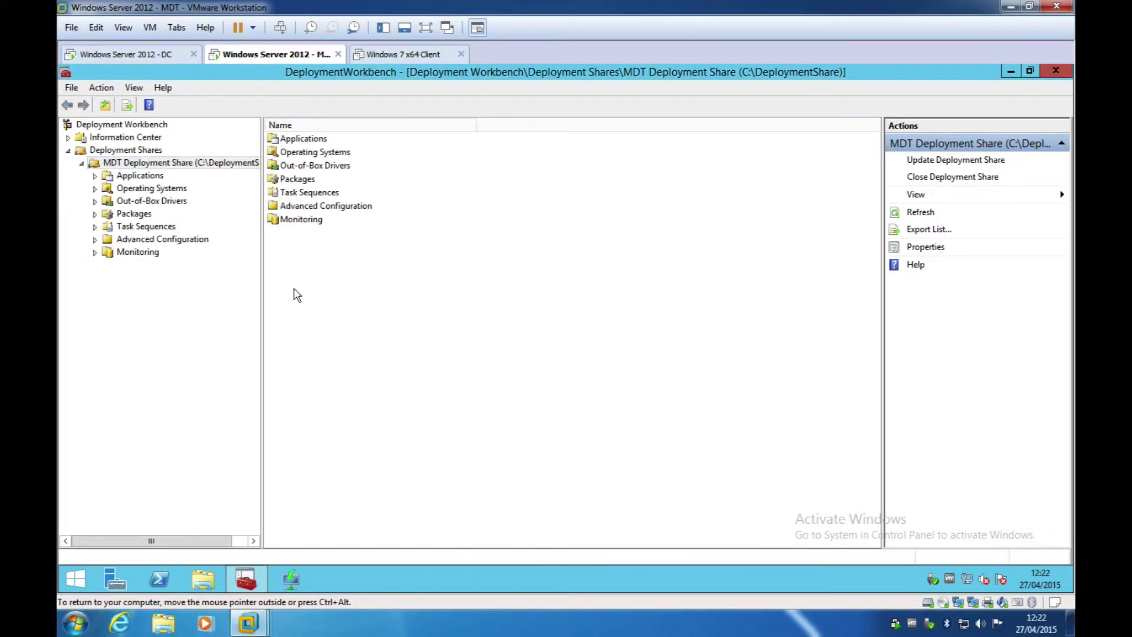
left_click(406, 55)
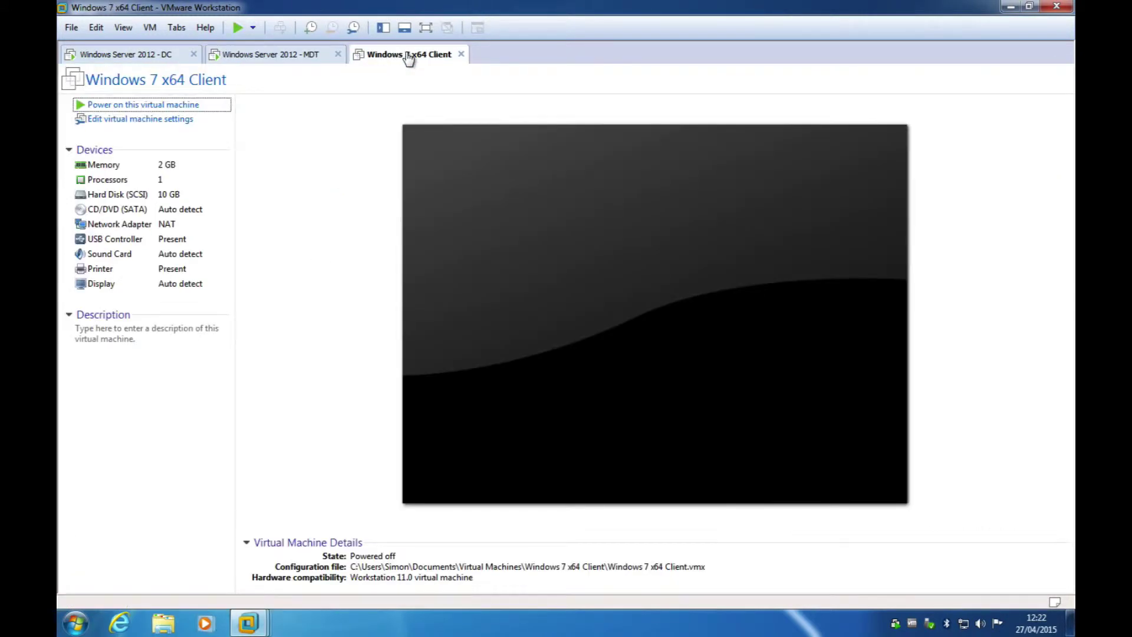
left_click(171, 106)
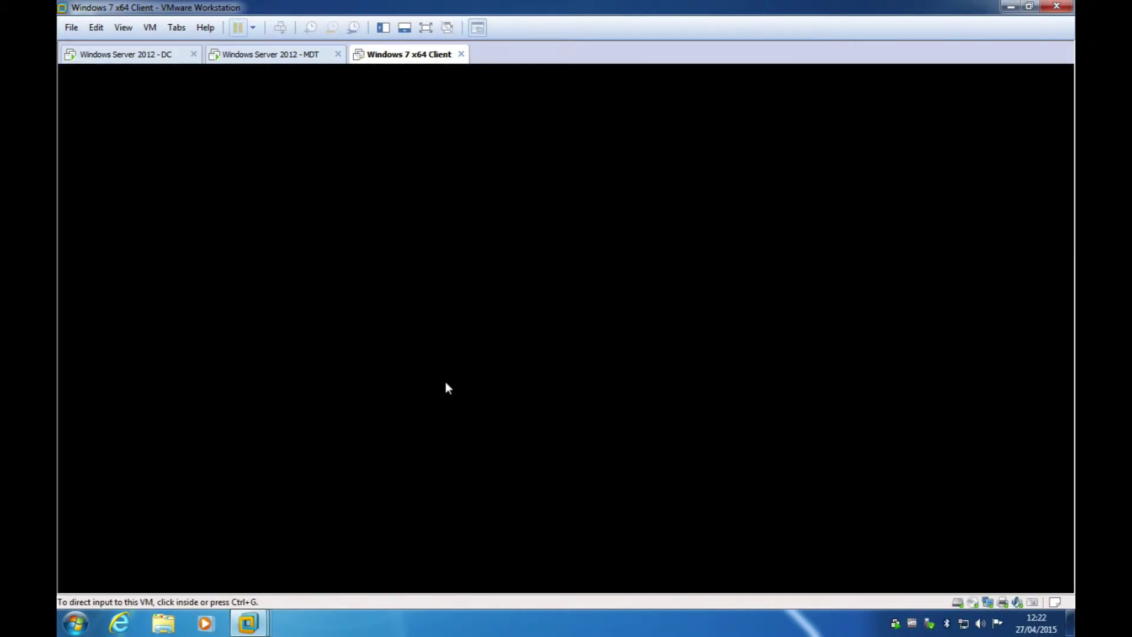
Step: Boot the client VM from the Lite Touch Windows PE (x64) entry and switch to full screen
left_click(672, 222)
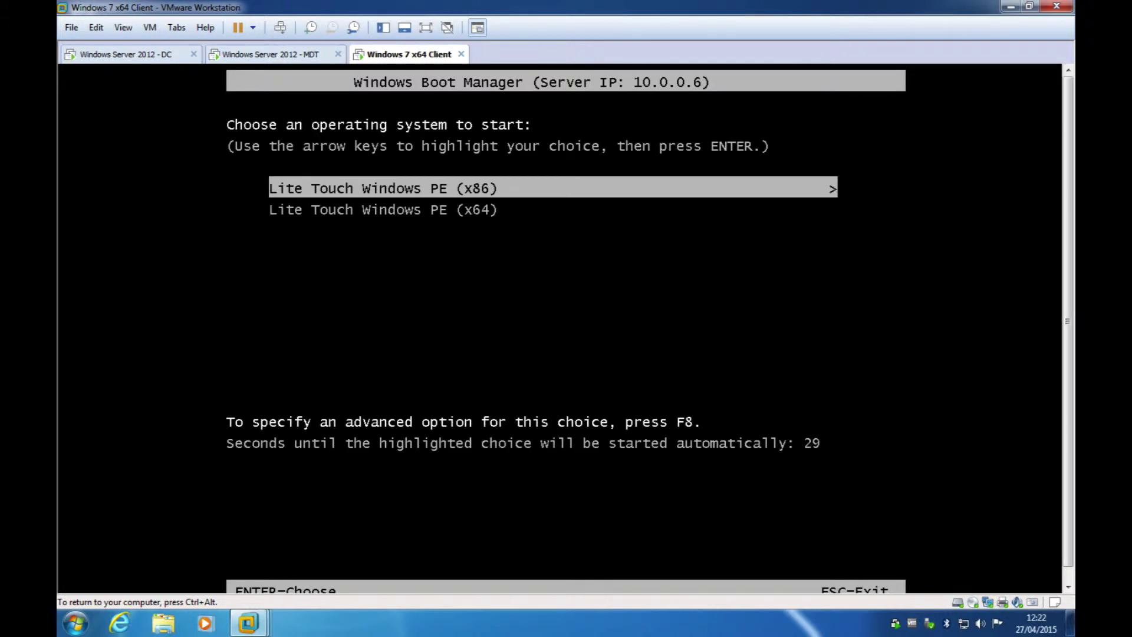
key("Down")
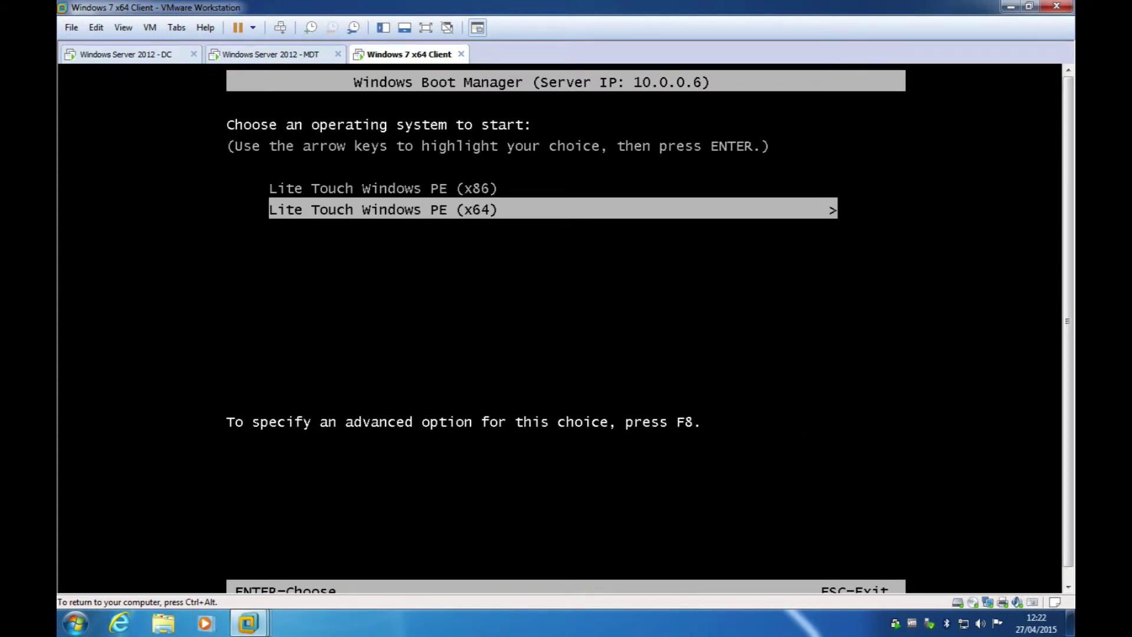
key("Return")
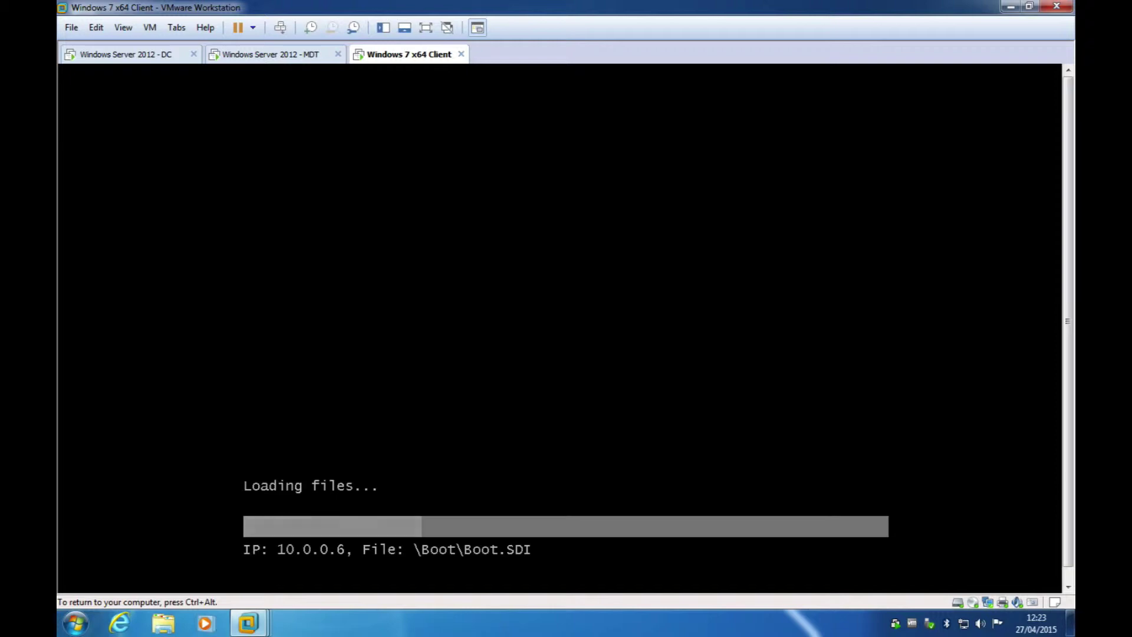
key("ctrl+alt")
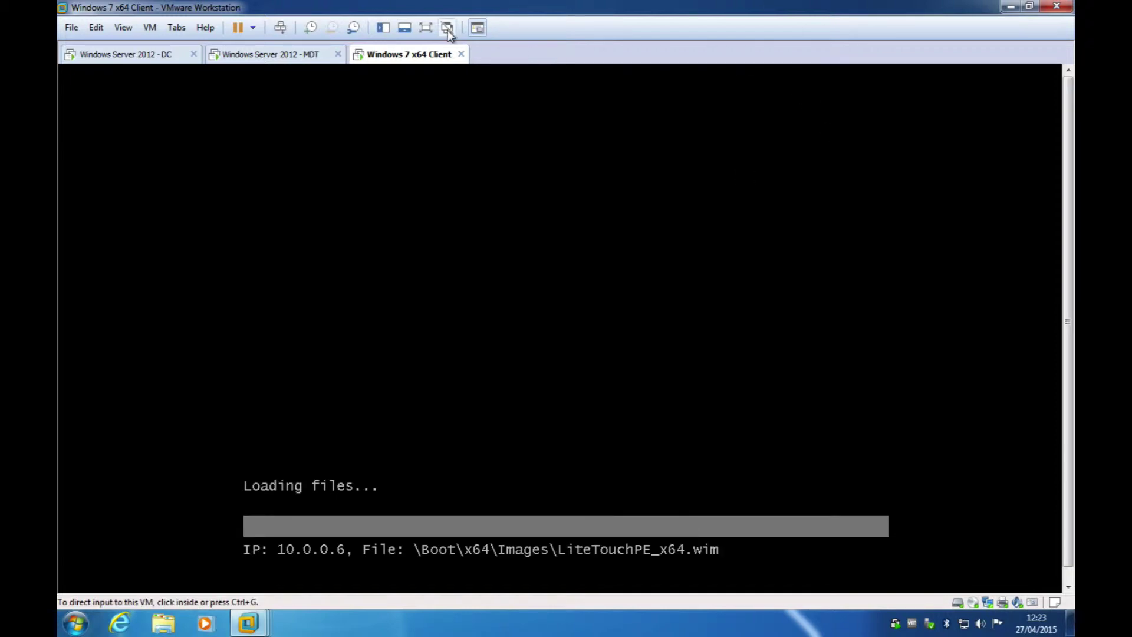
left_click(427, 29)
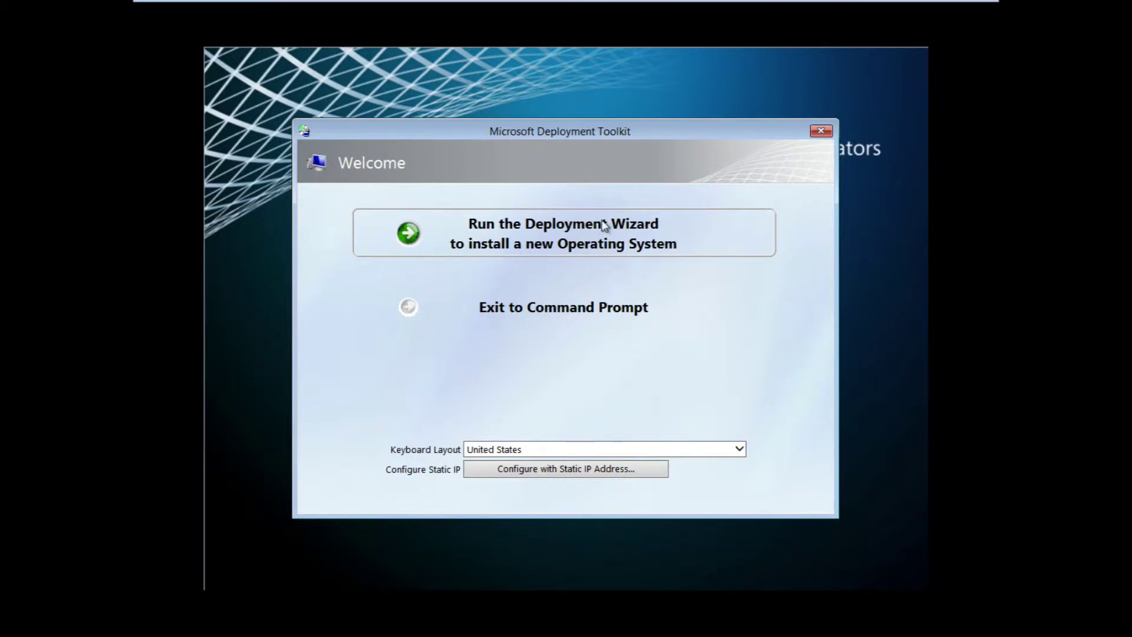
Step: Choose 'Run the Deployment Wizard to install a new Operating System' on the Welcome screen
left_click(417, 241)
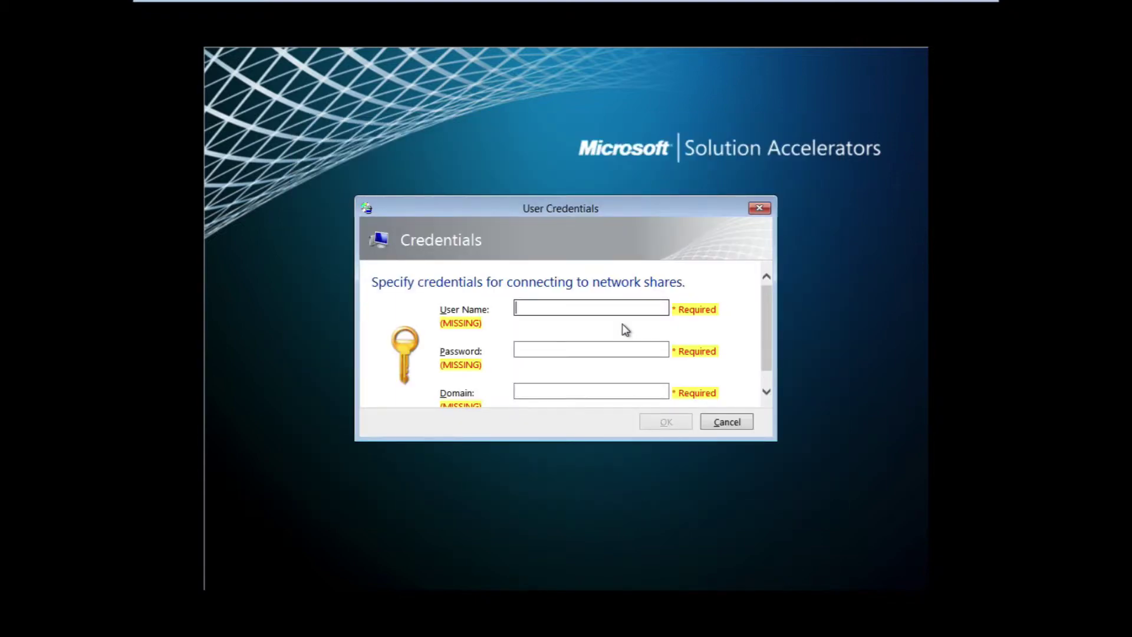
Step: Enter the administrator user name, its password and domain pretendco.test, then submit
type("administrat")
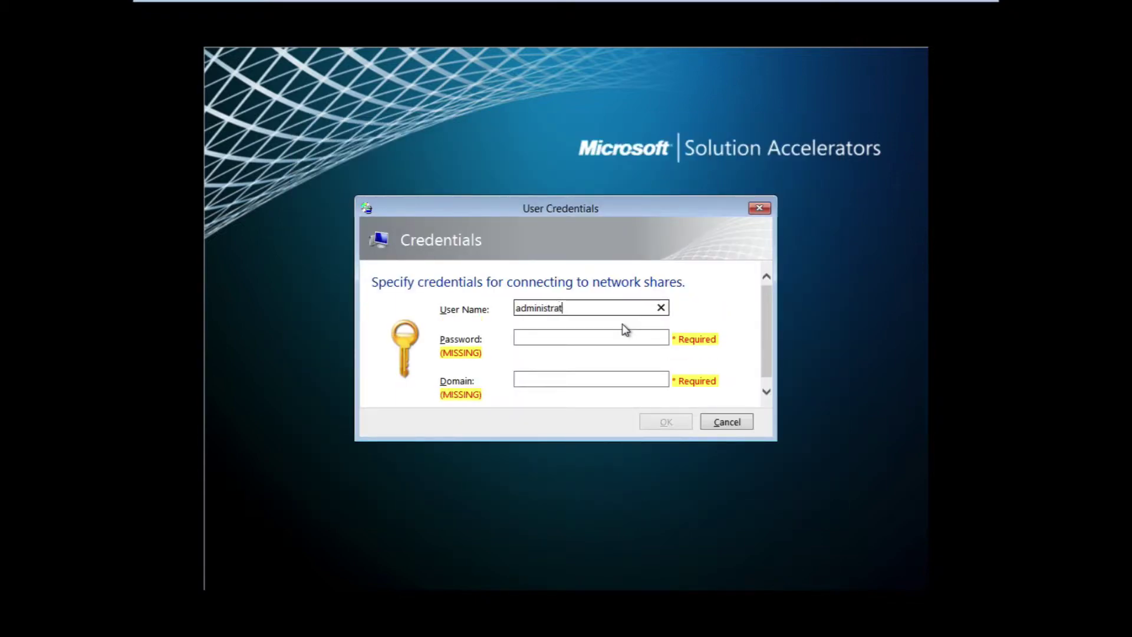
type("or")
key("Tab")
type("P@")
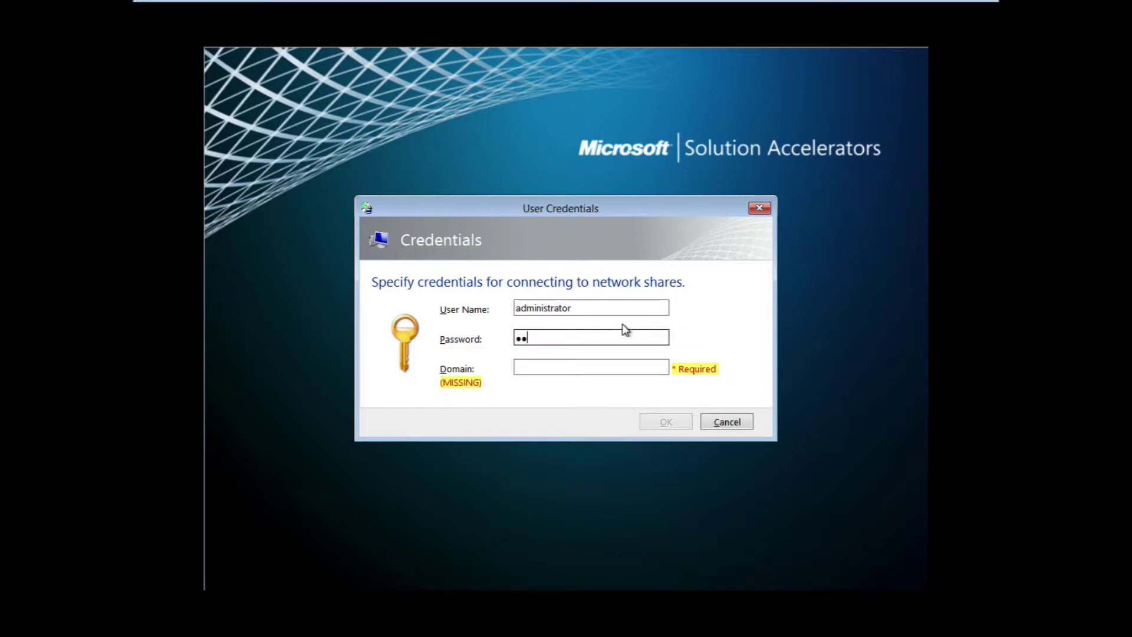
type("ssw0rd1")
key("Tab")
type("pre")
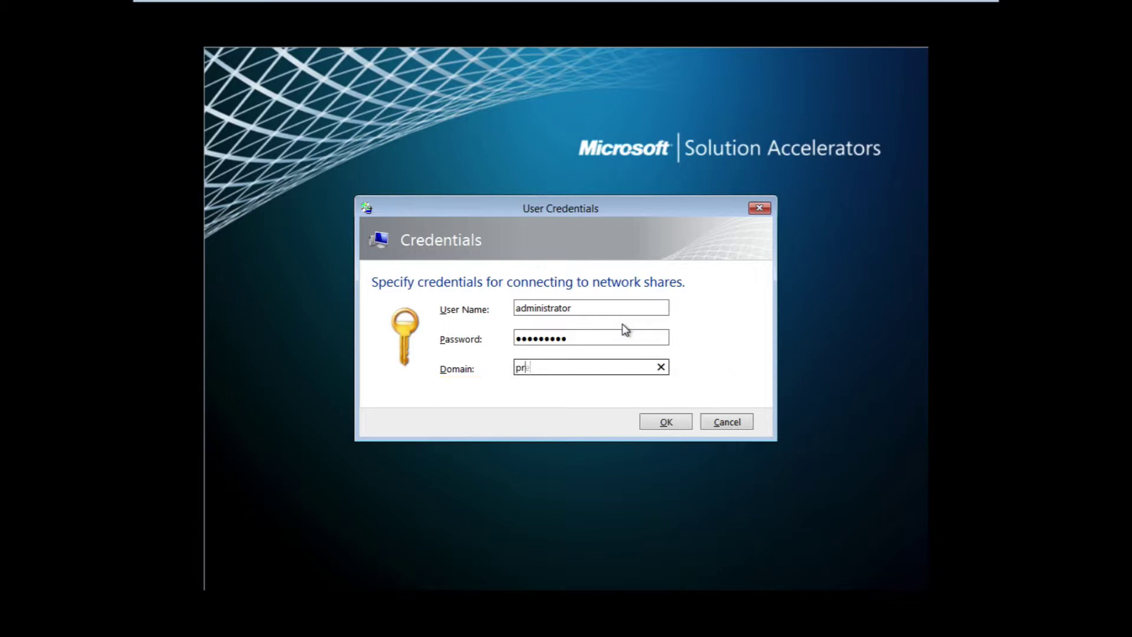
type("tendco.test")
left_click(667, 423)
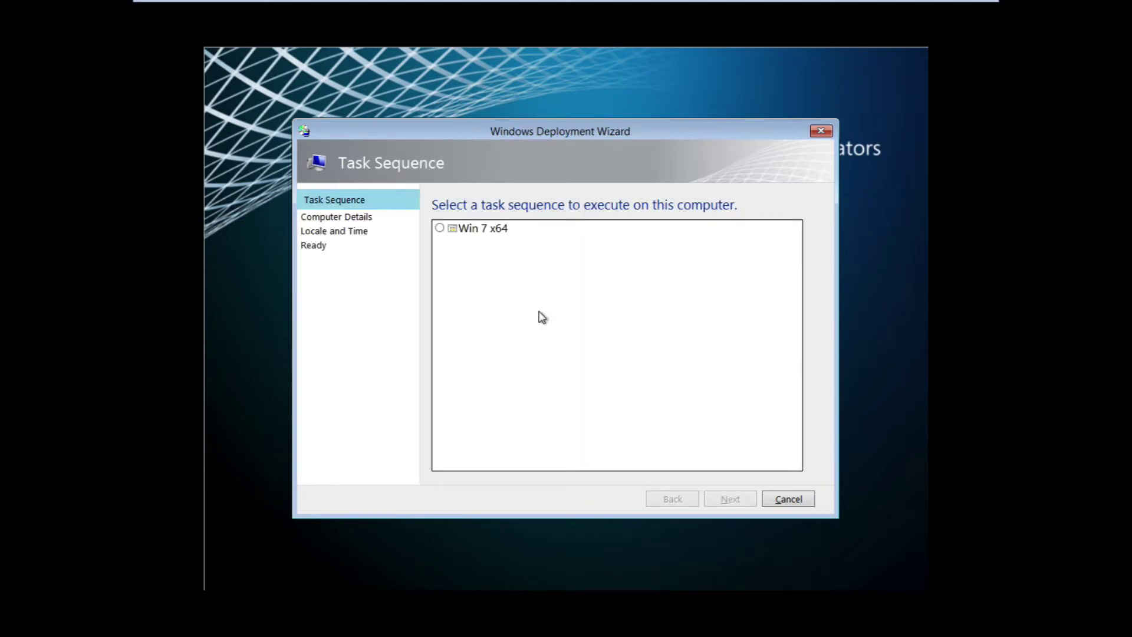
Step: Choose the Win 7 x64 task sequence and name the computer MDT-TEST
left_click(472, 227)
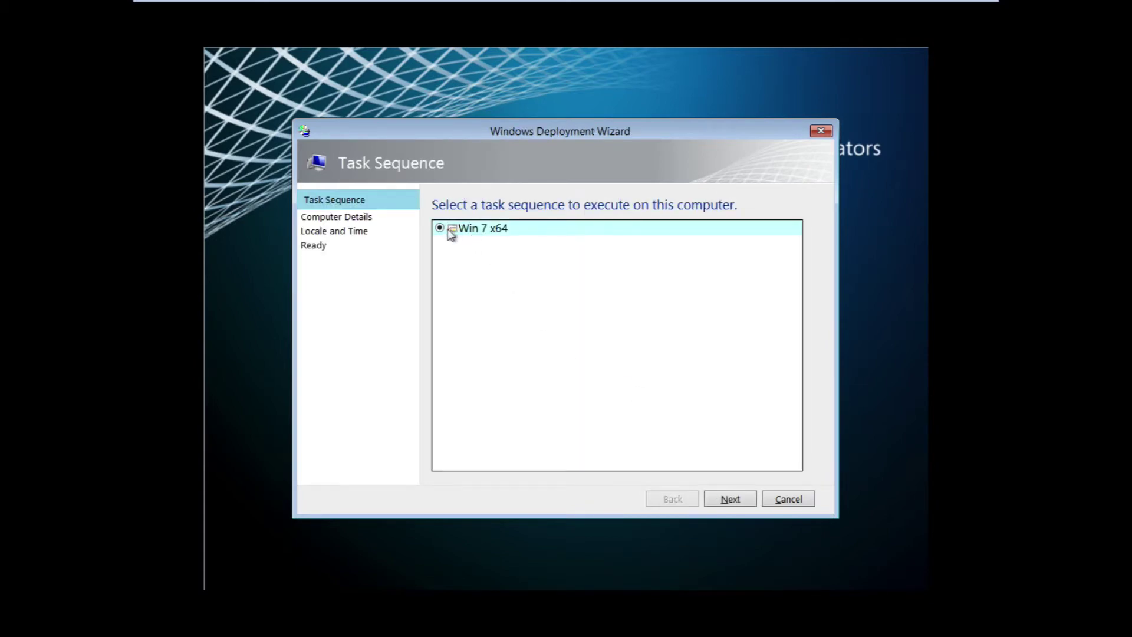
left_click(731, 500)
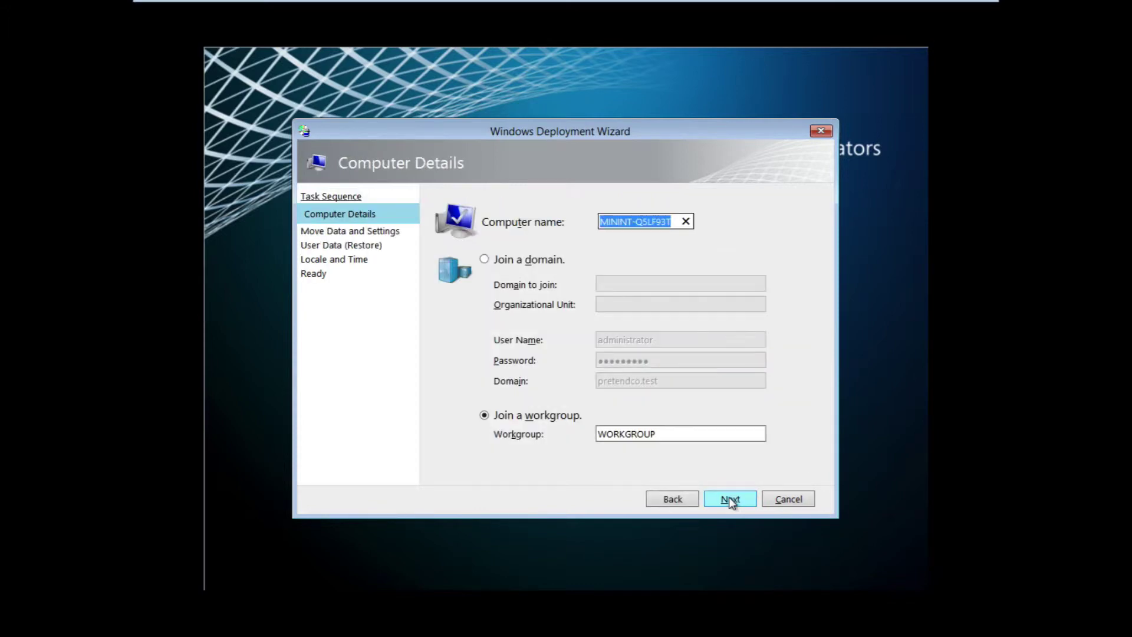
type("M")
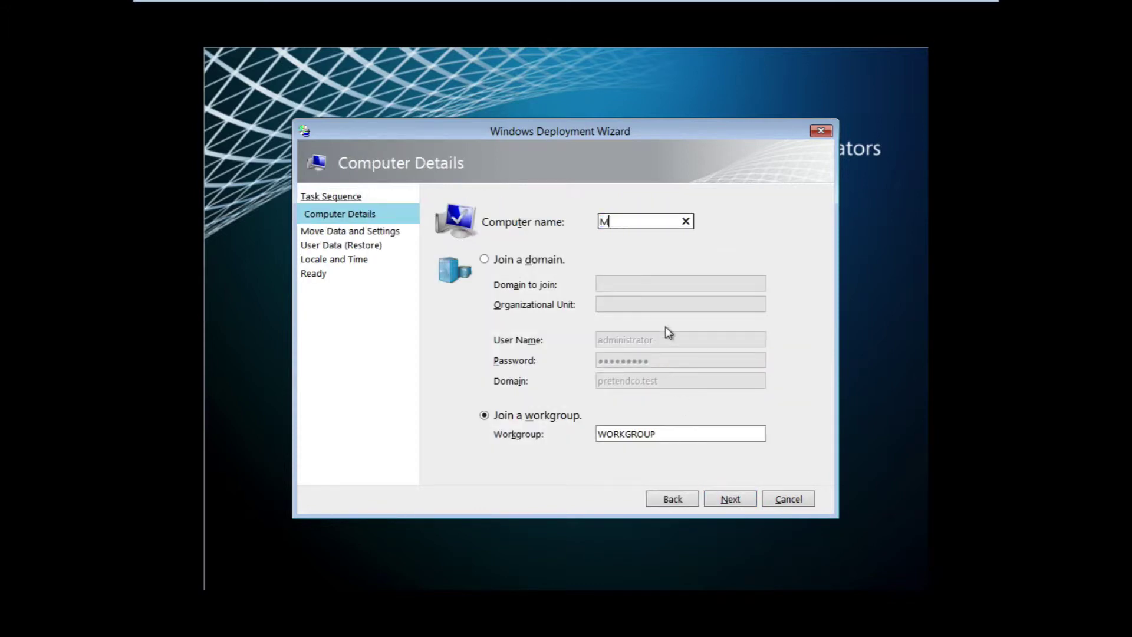
type("DT-TEST")
Step: Join the computer to domain pretendco.test with organizational unit ou=computers
left_click(487, 260)
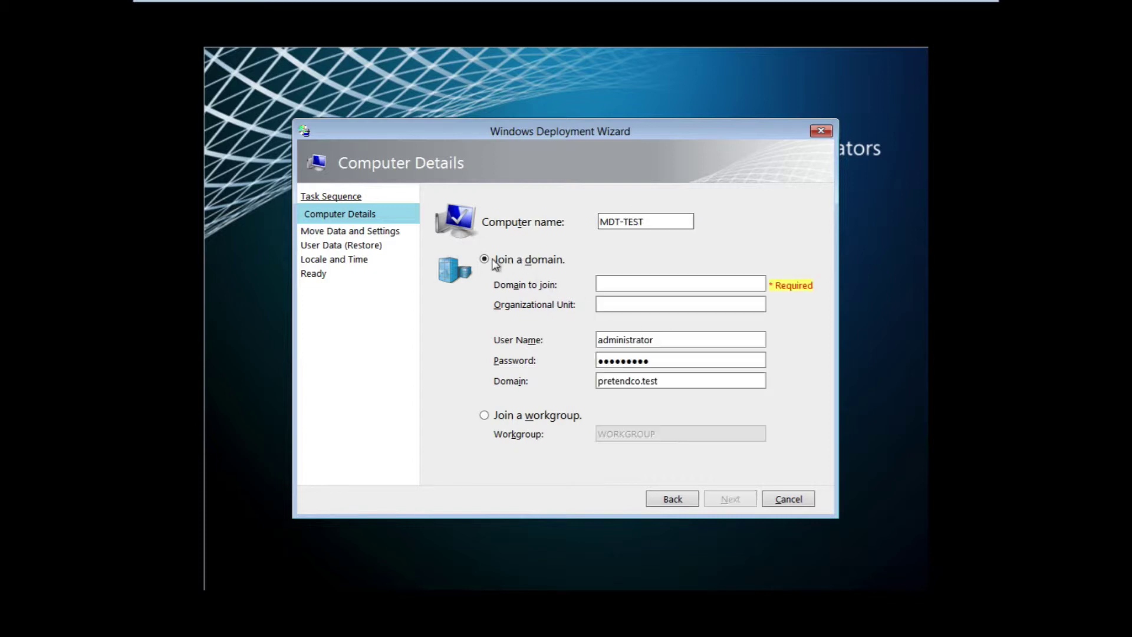
left_click(614, 287)
type("preten")
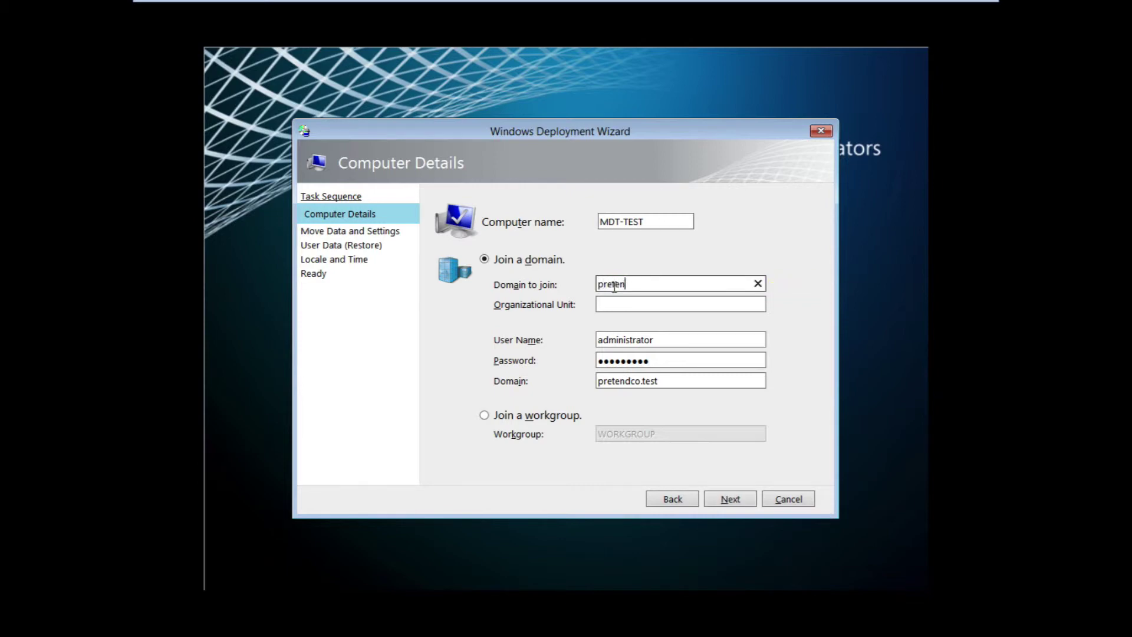
type("dco.test")
left_click(657, 305)
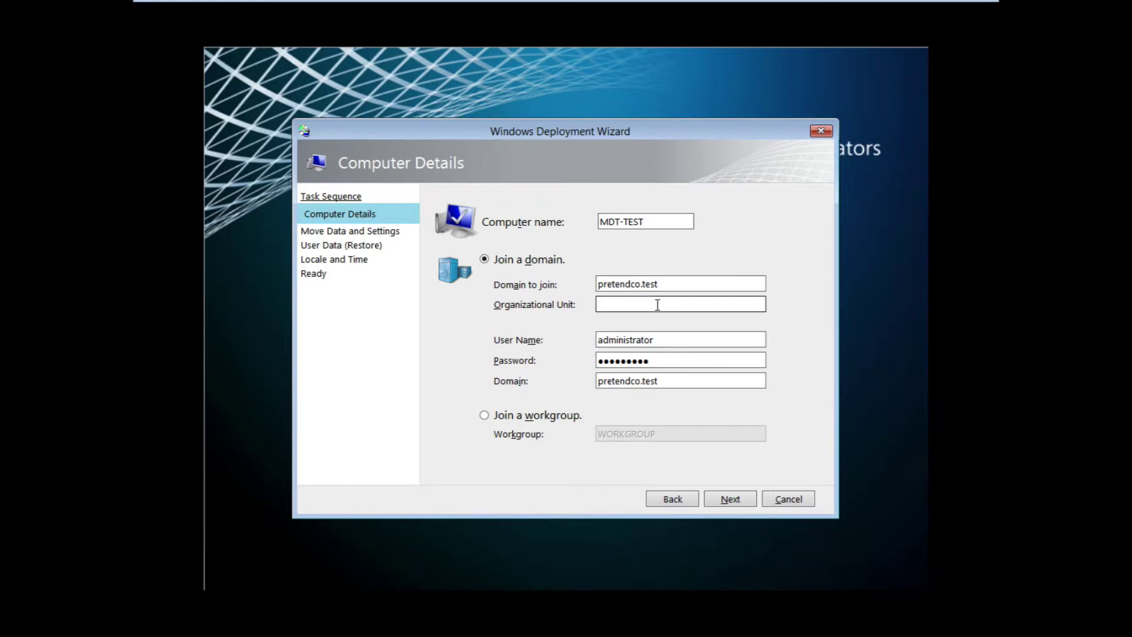
type("ou=computers")
Step: Accept the computer details and skip moving and restoring user data
left_click(724, 499)
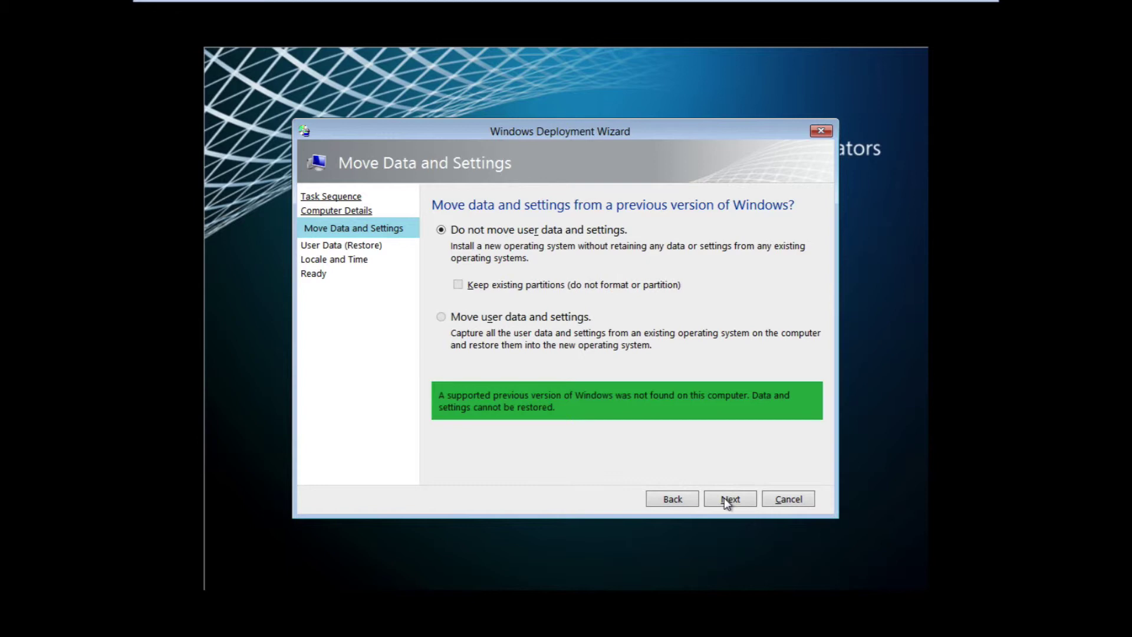
left_click(724, 499)
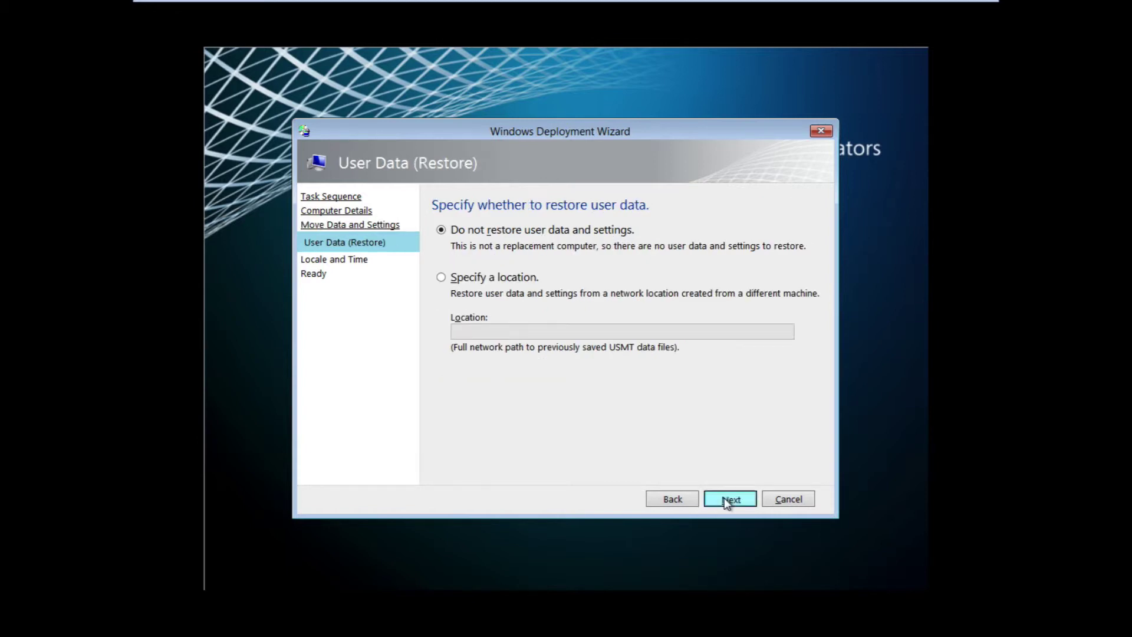
left_click(724, 498)
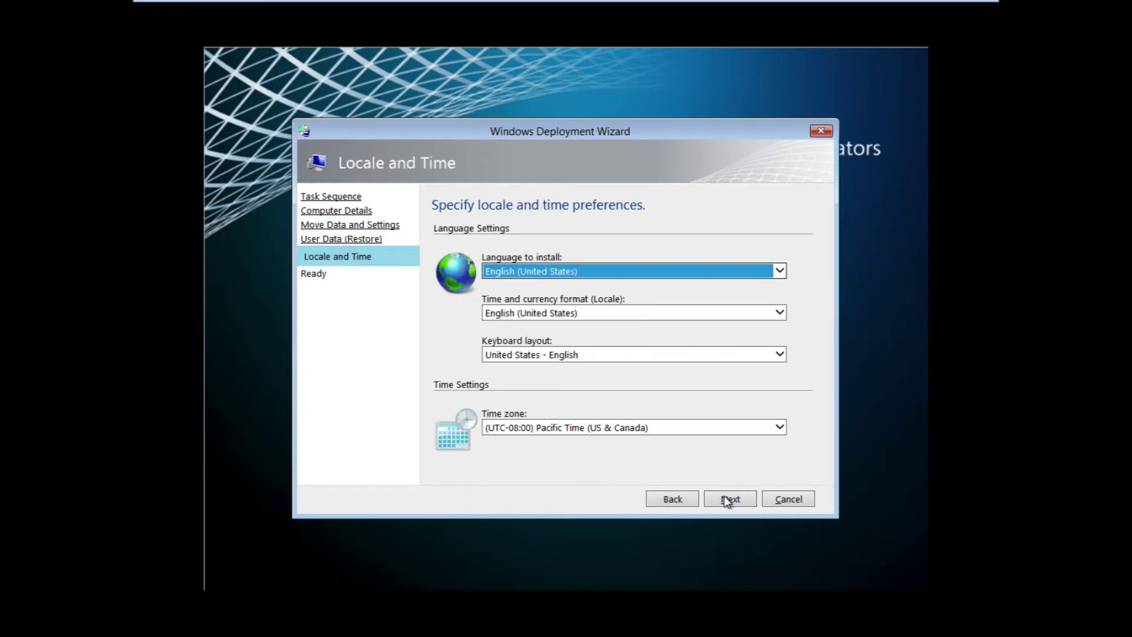
Step: Set English (United Kingdom) locale, United Kingdom keyboard, Dublin/London time zone, and begin deployment
left_click(600, 313)
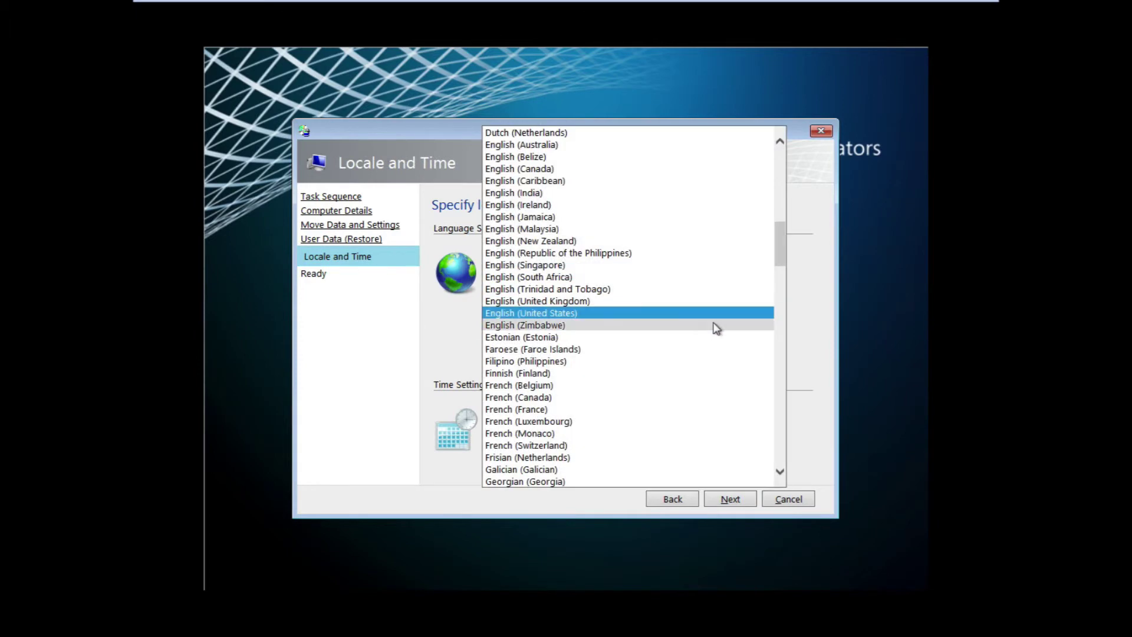
left_click(673, 303)
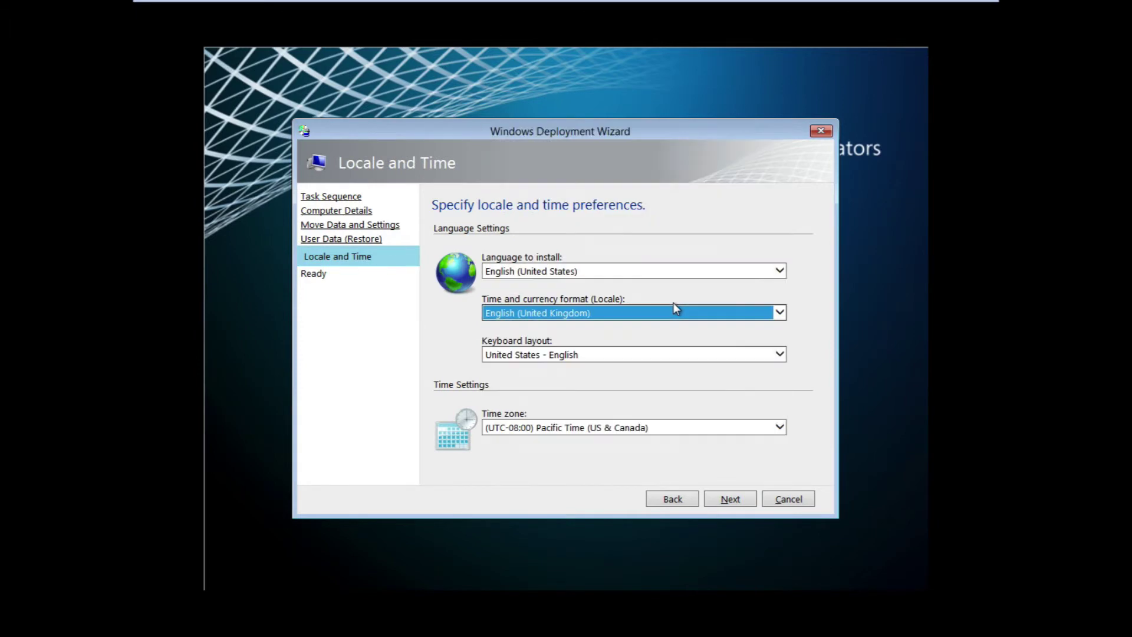
left_click(674, 356)
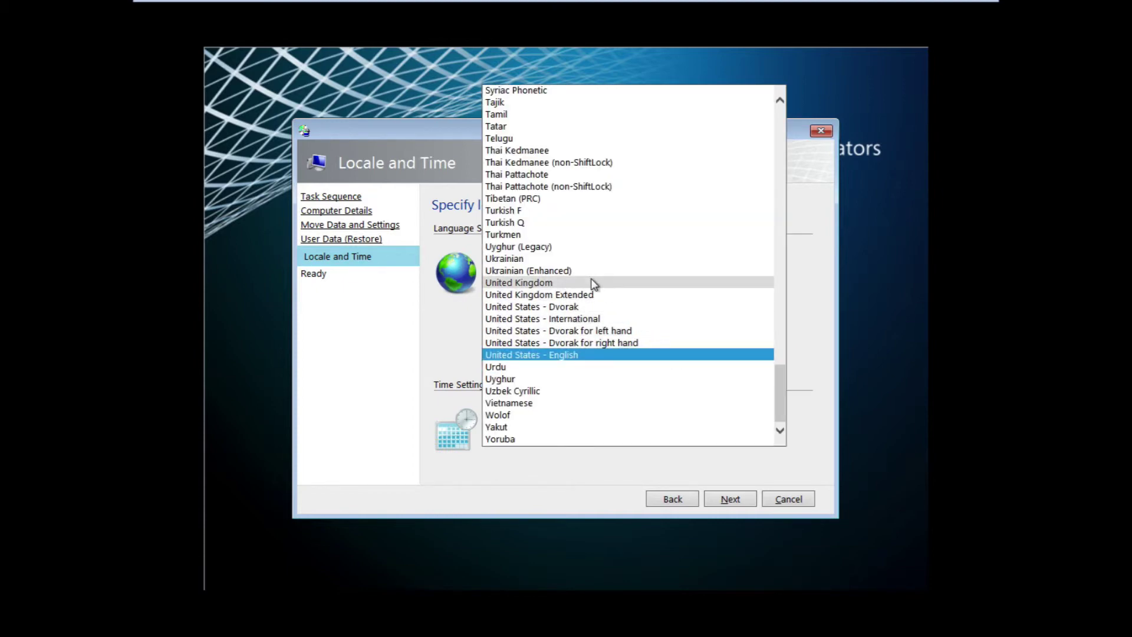
left_click(593, 284)
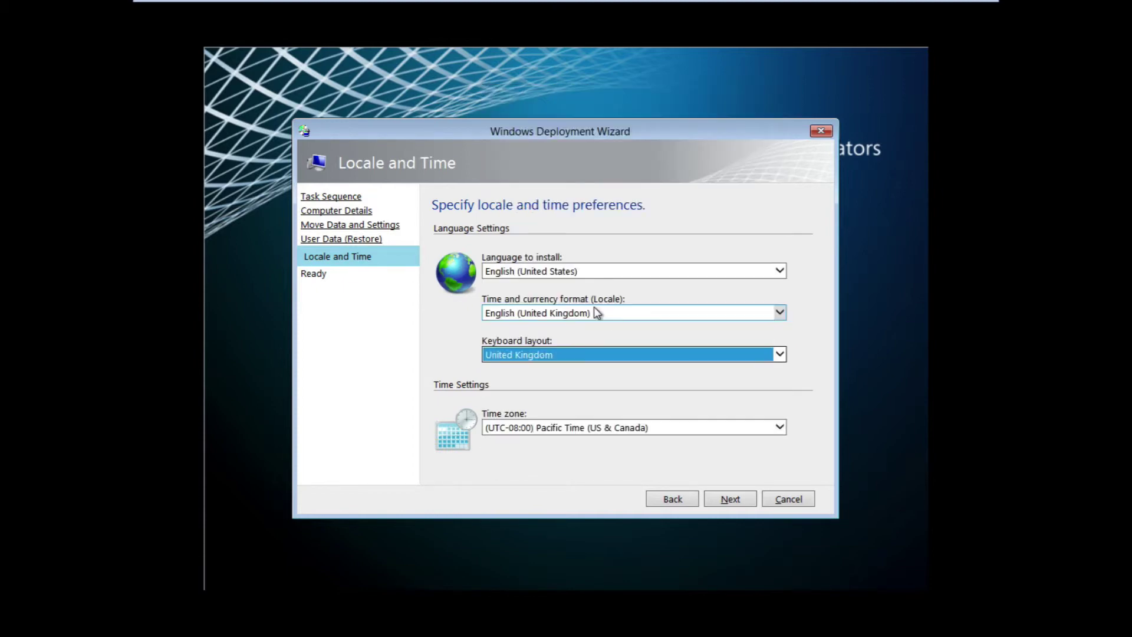
left_click(634, 429)
scroll(675, 342, "up", 20)
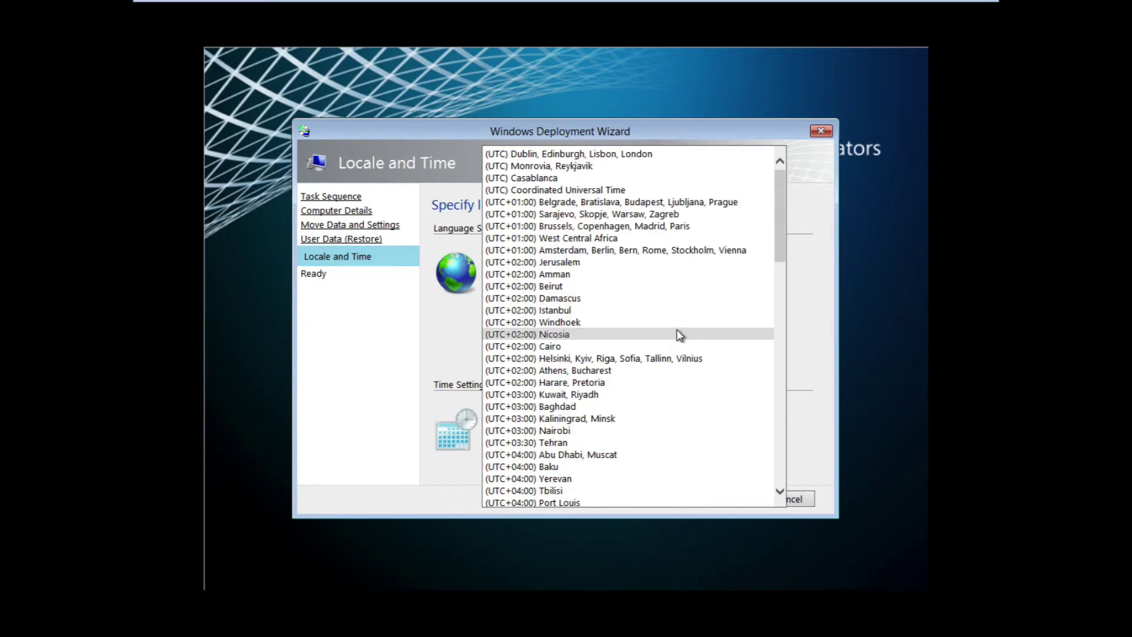
left_click(518, 155)
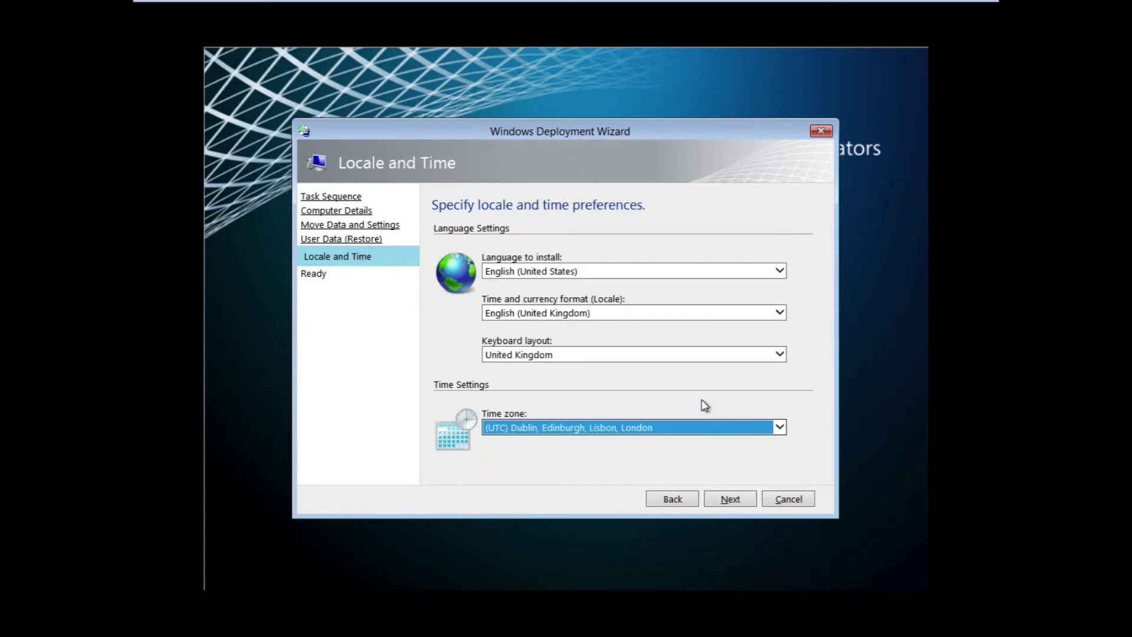
left_click(624, 466)
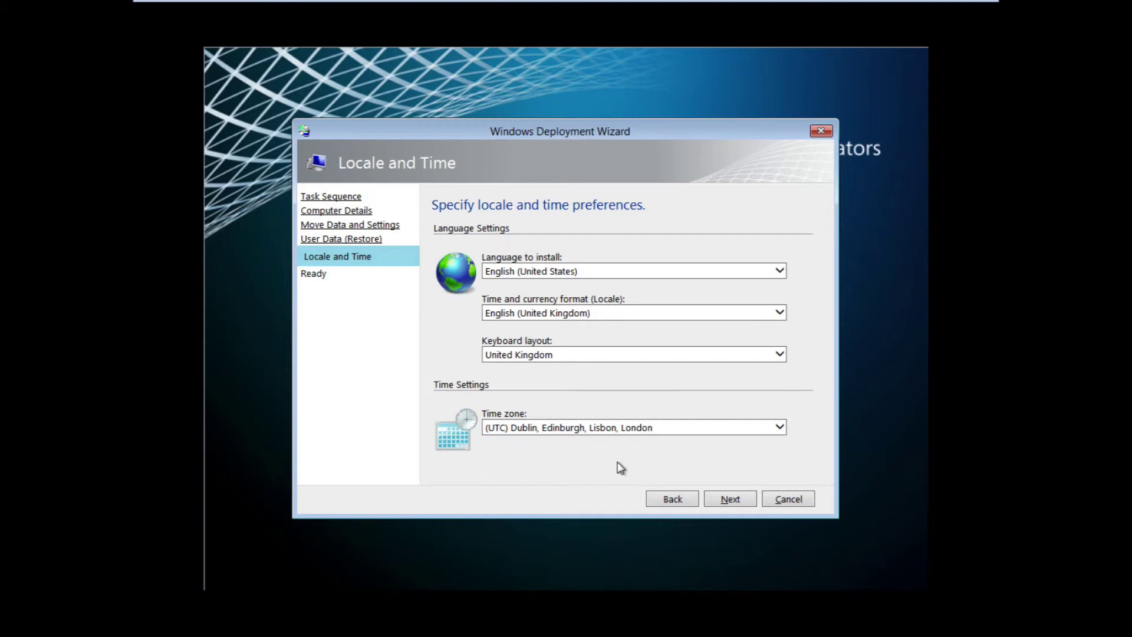
left_click(731, 500)
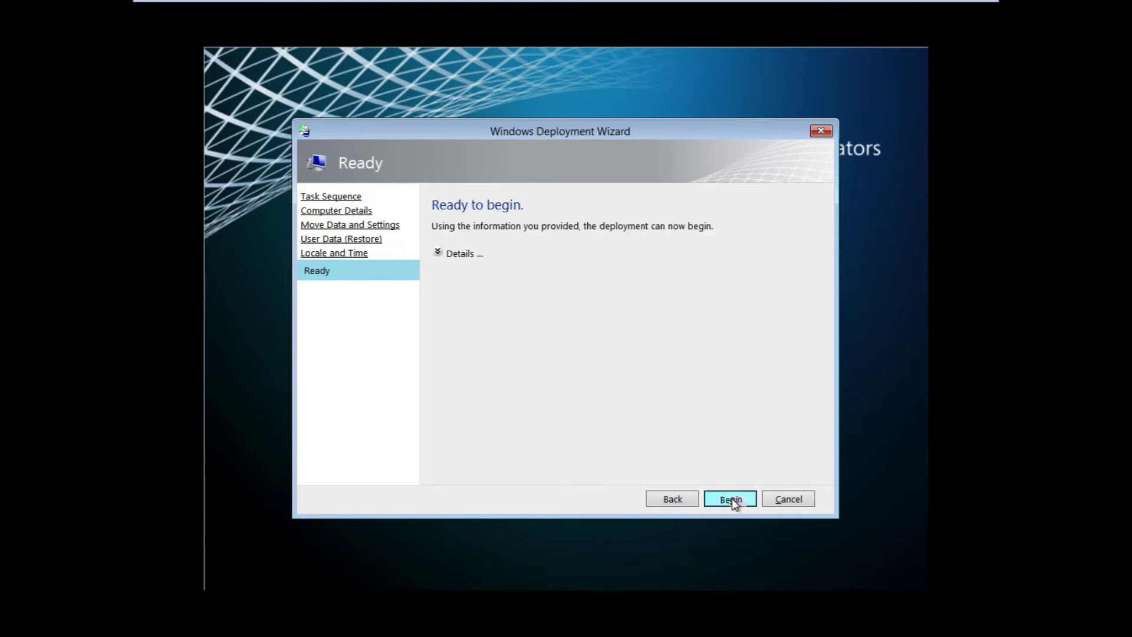
left_click(731, 499)
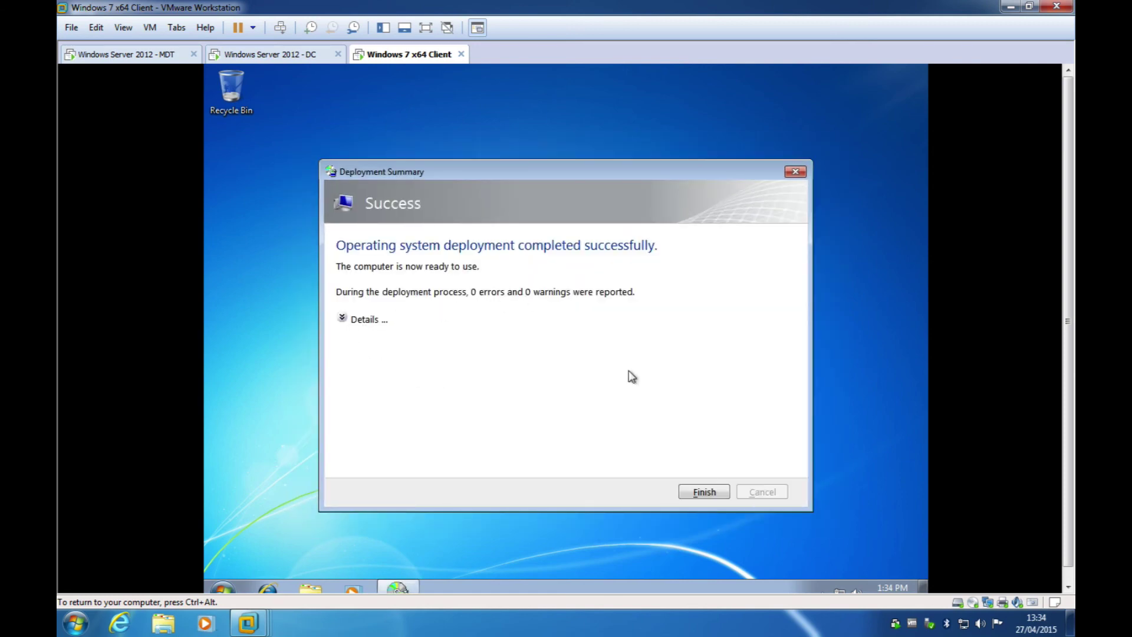
Step: Close the Deployment Summary reporting 0 errors and 0 warnings with Finish
left_click(700, 489)
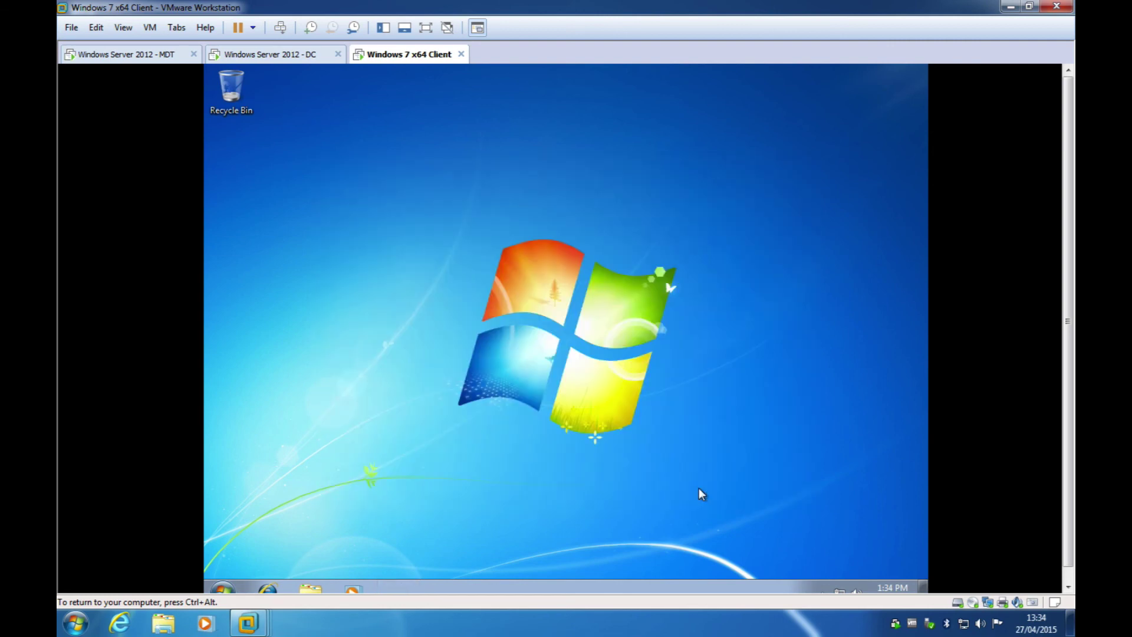